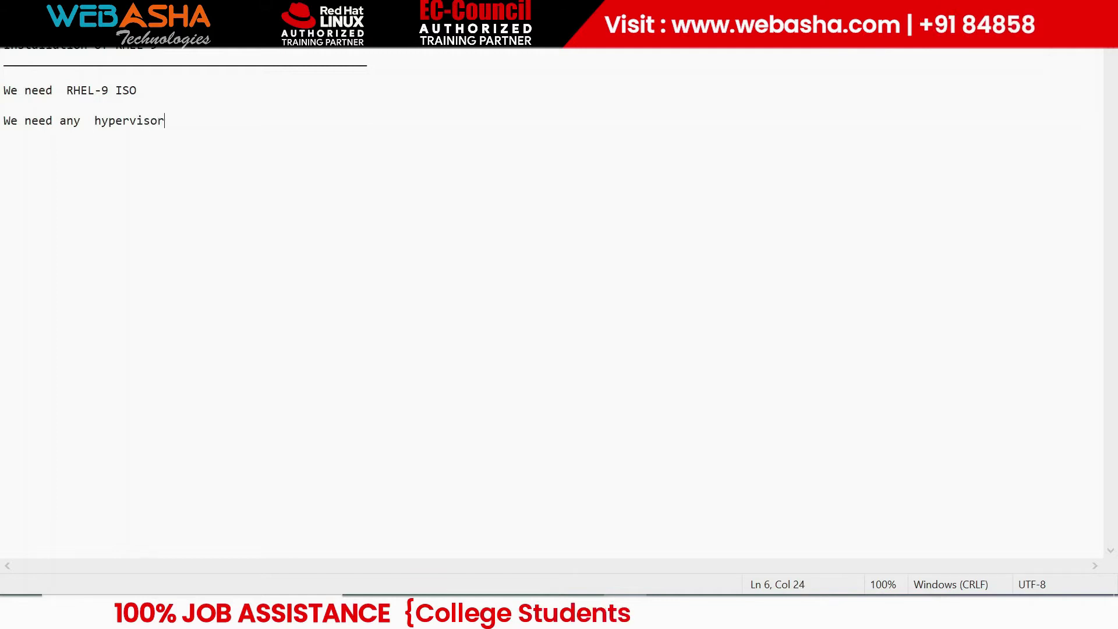
Complete the hypervisor line in the notes with "(vmware/virtual Box/ hyper -V)" and add an underscore separator line below it.
{"action": "type", "text": "m"}
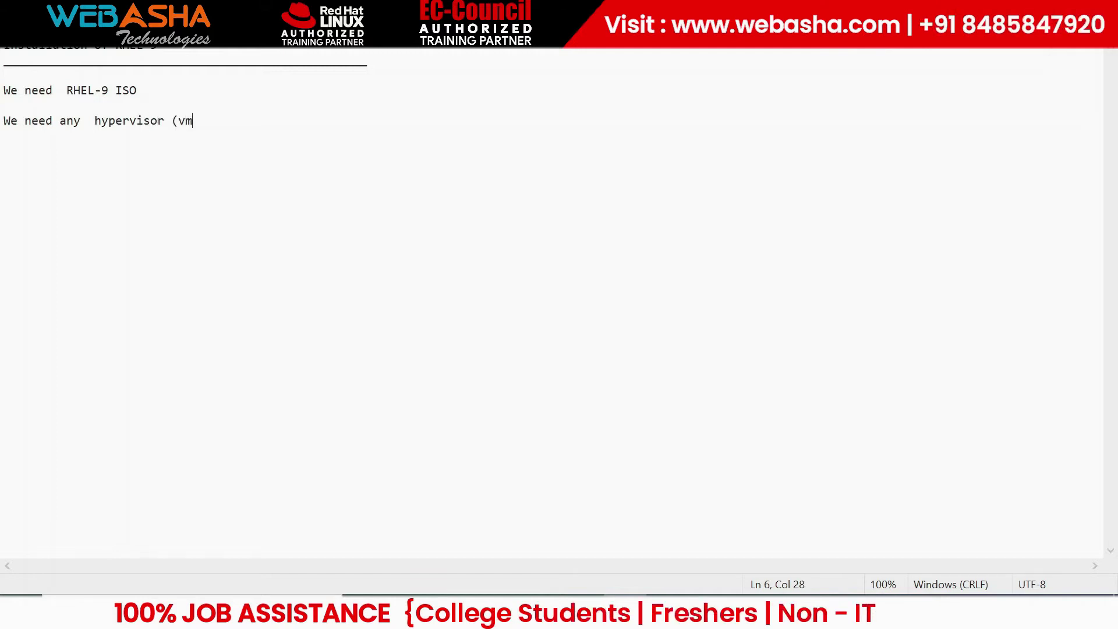
{"action": "type", "text": "ware/vurtual"}
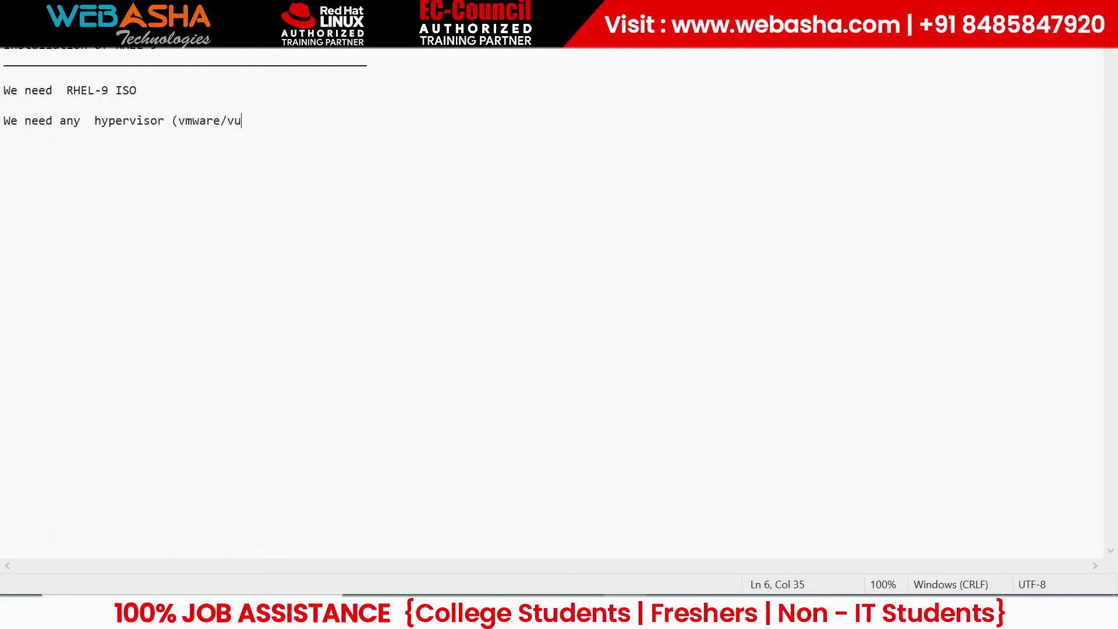
{"action": "key", "text": "BackSpace"}
{"action": "key", "text": "BackSpace"}
{"action": "key", "text": "BackSpace"}
{"action": "key", "text": "BackSpace"}
{"action": "key", "text": "BackSpace"}
{"action": "key", "text": "BackSpace"}
{"action": "type", "text": "irtual Box/ hyper-"}
{"action": "key", "text": "BackSpace"}
{"action": "type", "text": "-V)"}
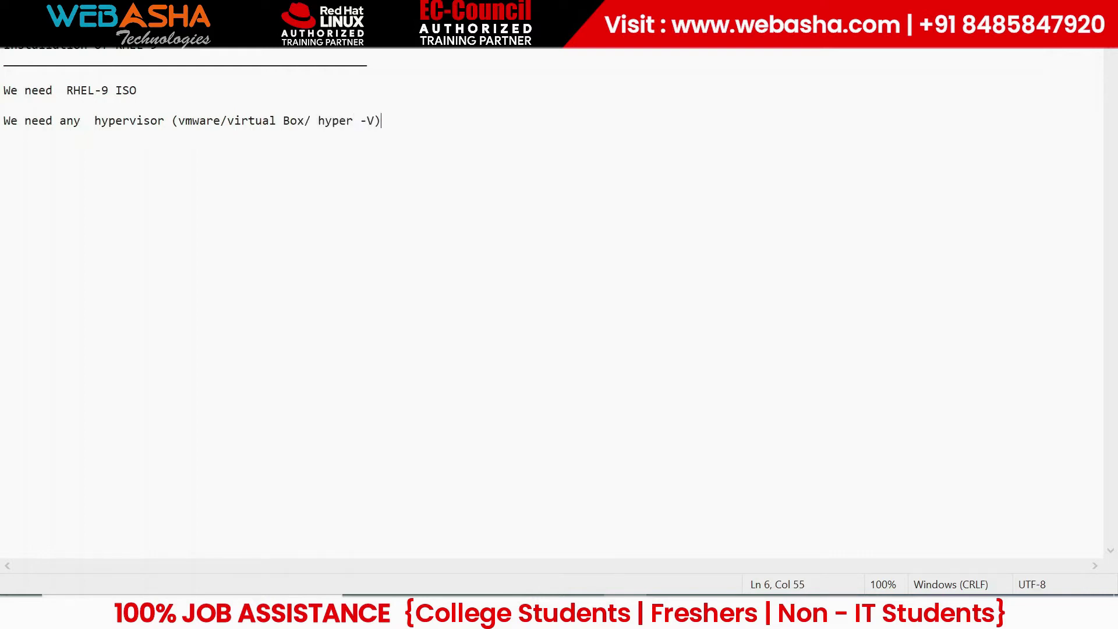
{"action": "key", "text": "Return"}
{"action": "type", "text": "_____________________________________________________________________"}
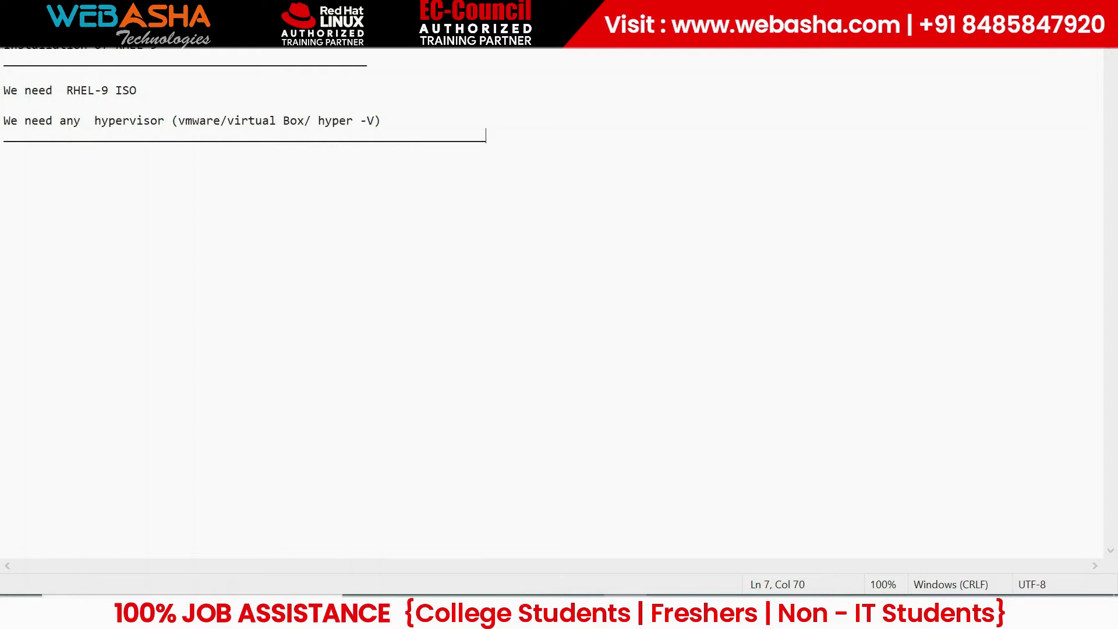
{"action": "left_click_drag", "start_coordinate": [31, 91], "coordinate": [130, 91]}
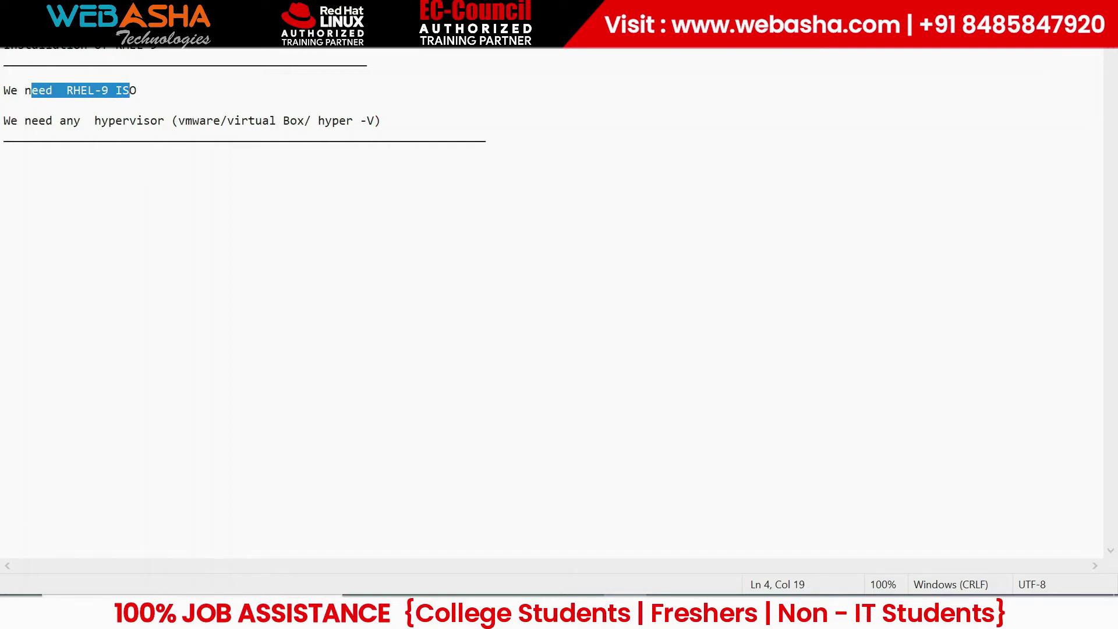
Switch to VMware Workstation and start a new virtual machine with the Custom (advanced) configuration.
{"action": "left_click", "coordinate": [1018, 10]}
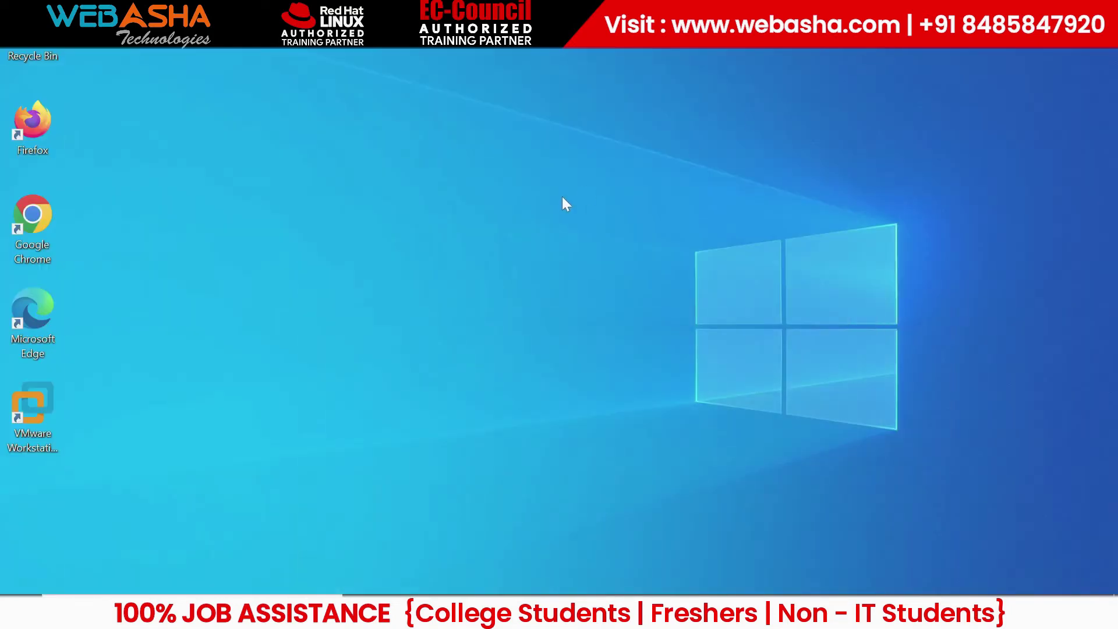
{"action": "double_click", "coordinate": [31, 407]}
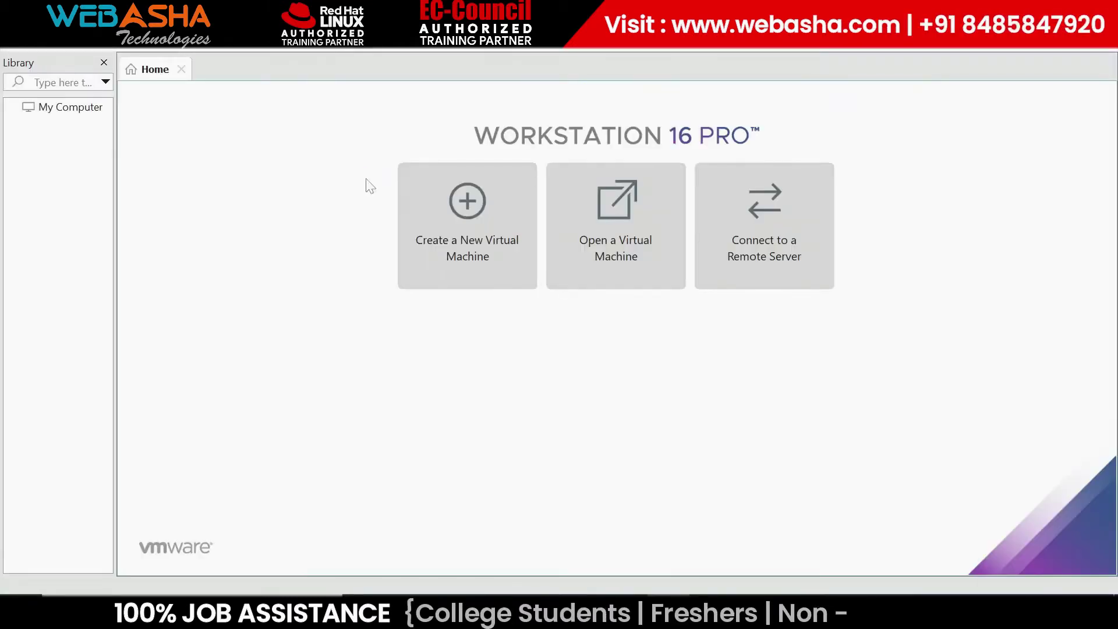
{"action": "left_click", "coordinate": [437, 249]}
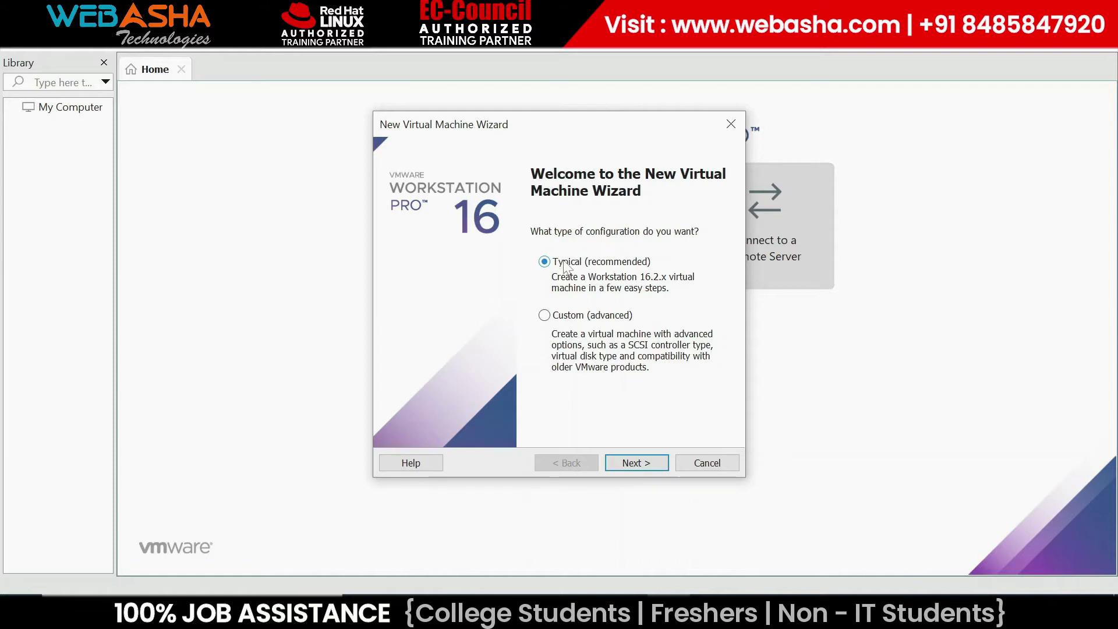
{"action": "left_click", "coordinate": [562, 323]}
{"action": "left_click", "coordinate": [646, 466]}
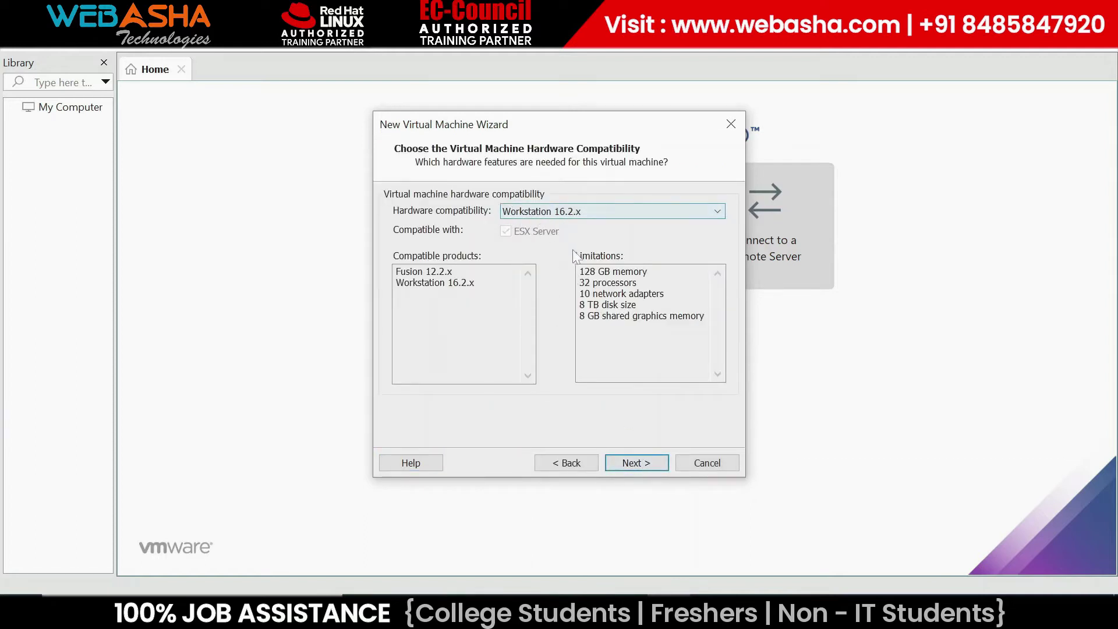
Keep Workstation 16.2.x hardware compatibility and choose to install the guest operating system later.
{"action": "left_click", "coordinate": [621, 465]}
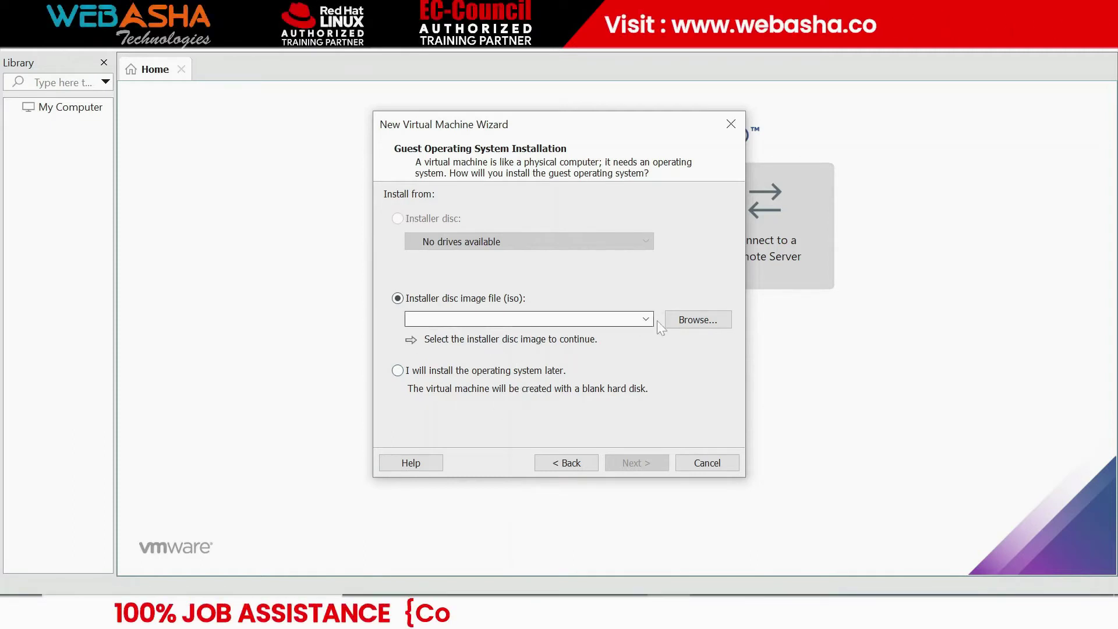
{"action": "left_click", "coordinate": [431, 373]}
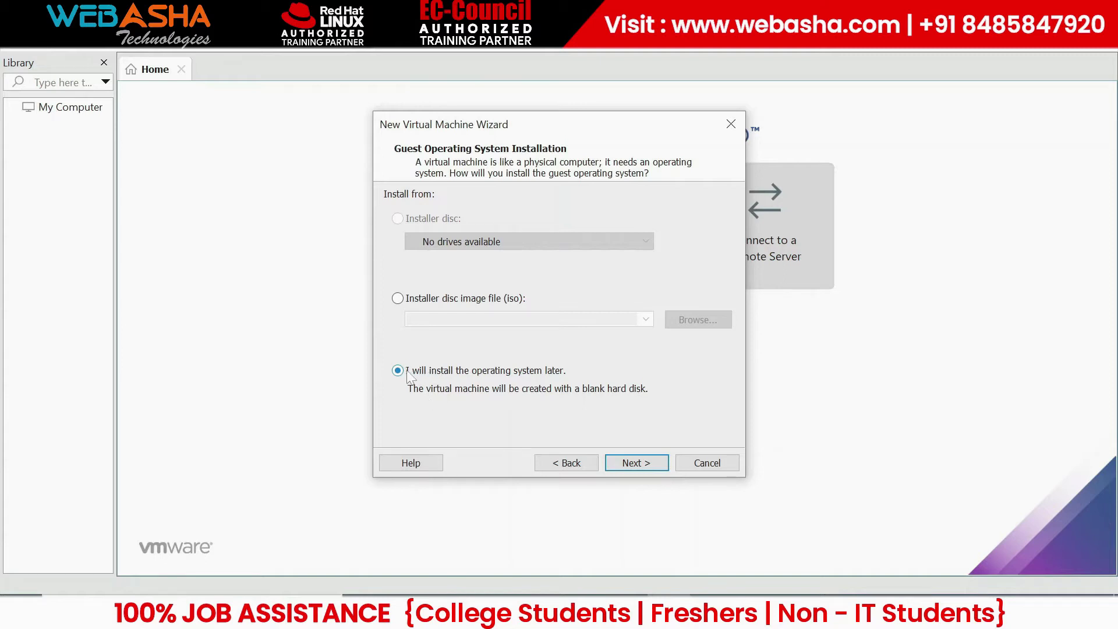
{"action": "left_click", "coordinate": [658, 462]}
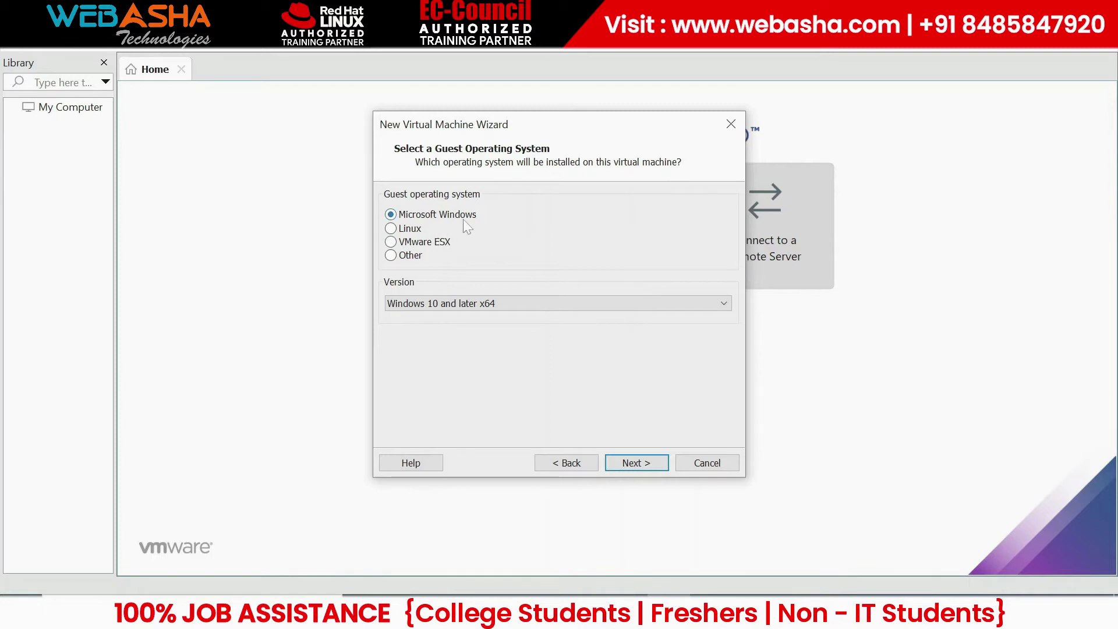
Set the guest operating system to Linux with version Other Linux 5.x kernel 64-bit.
{"action": "left_click", "coordinate": [402, 233]}
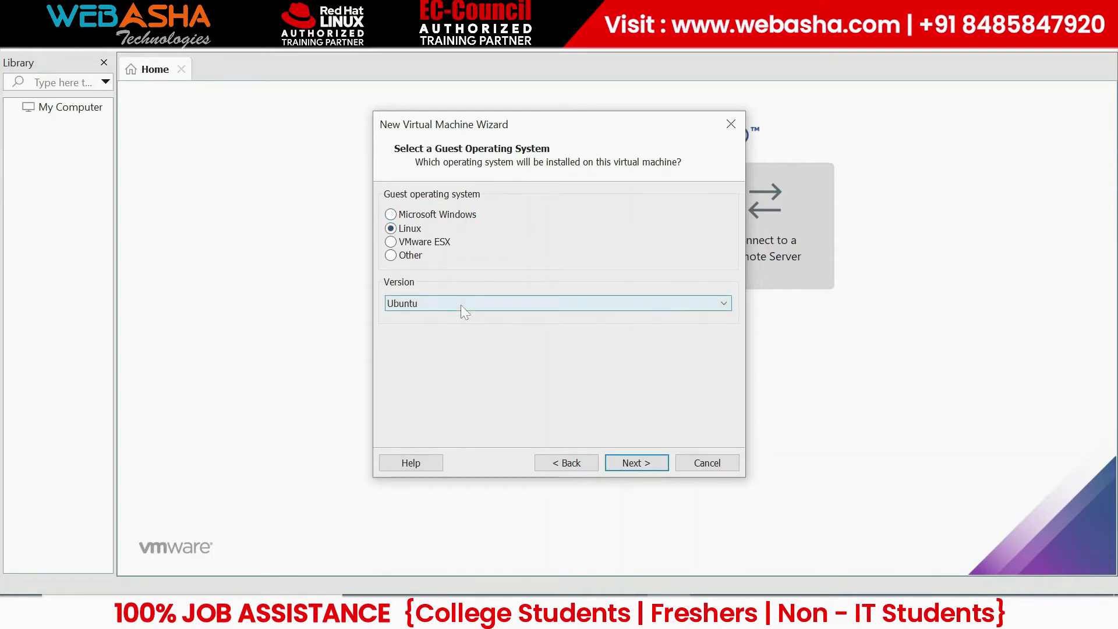
{"action": "left_click", "coordinate": [464, 311]}
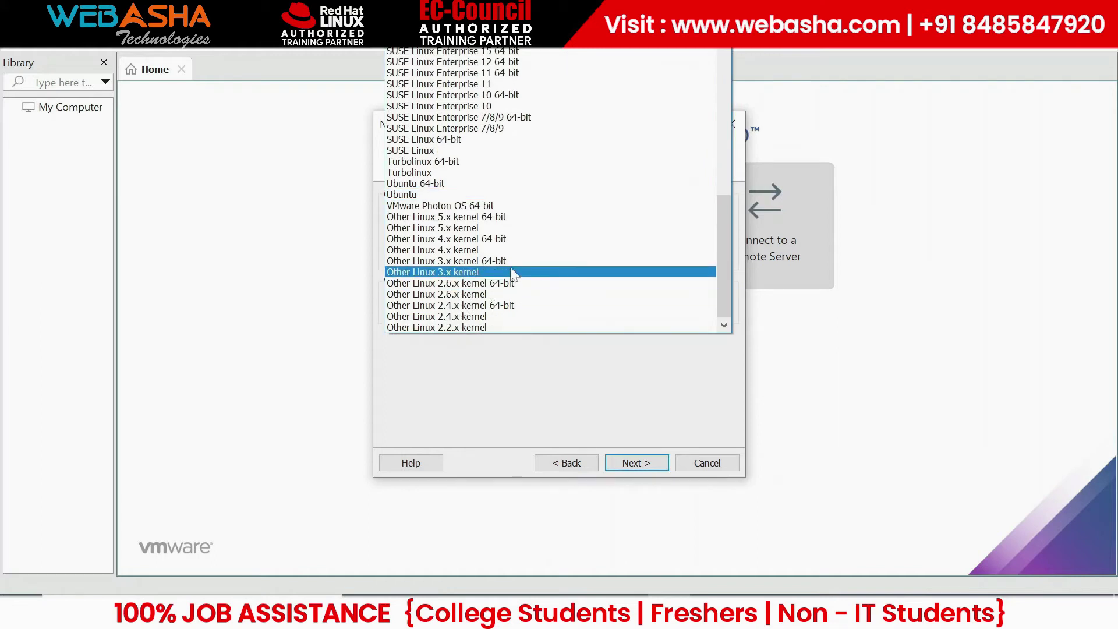
{"action": "scroll", "coordinate": [512, 274], "scroll_direction": "up", "scroll_amount": 12}
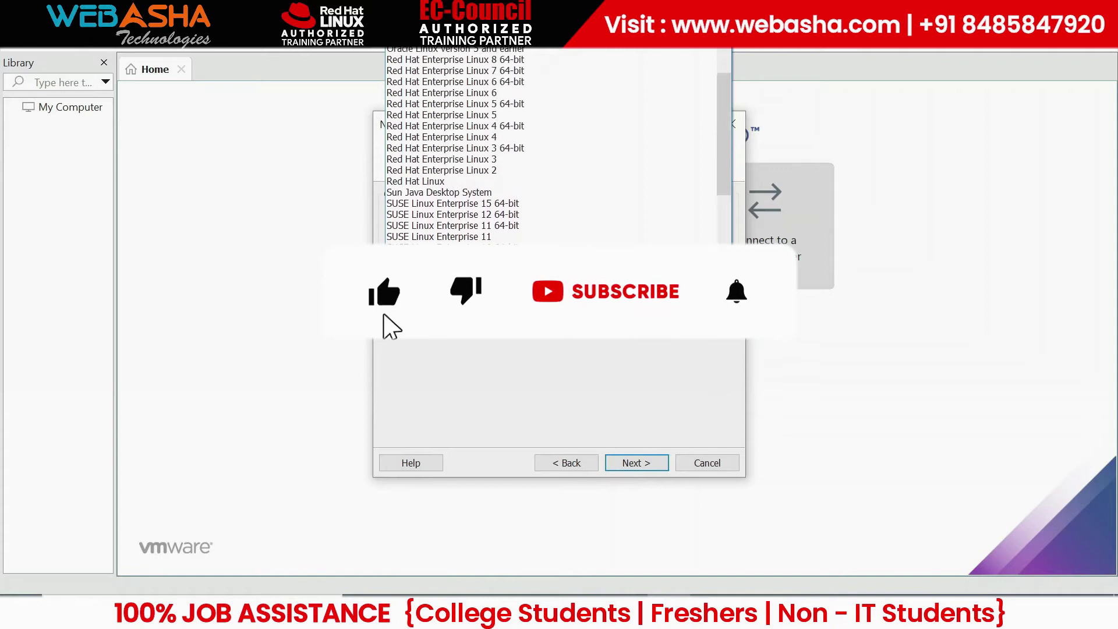
{"action": "scroll", "coordinate": [513, 274], "scroll_direction": "up", "scroll_amount": 2}
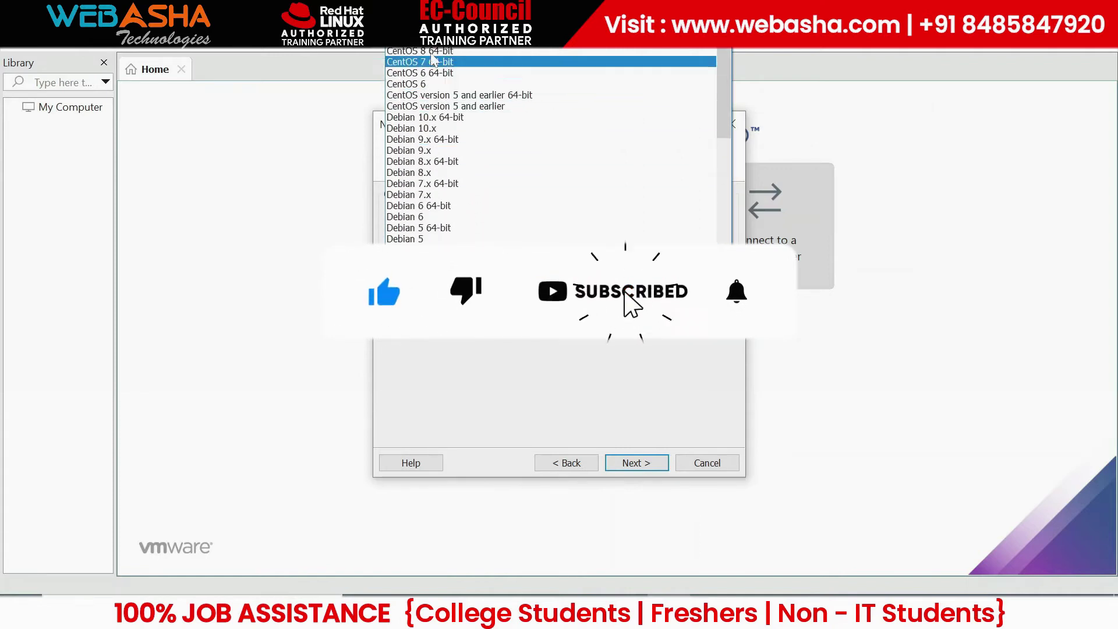
{"action": "scroll", "coordinate": [425, 129], "scroll_direction": "down", "scroll_amount": 7}
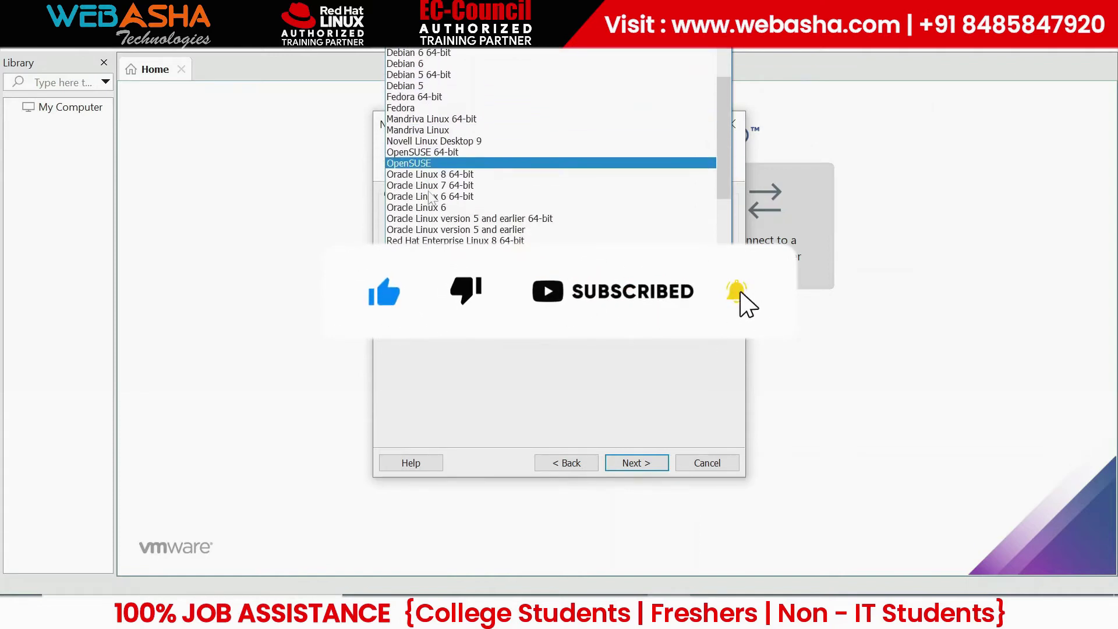
{"action": "scroll", "coordinate": [429, 197], "scroll_direction": "down", "scroll_amount": 8}
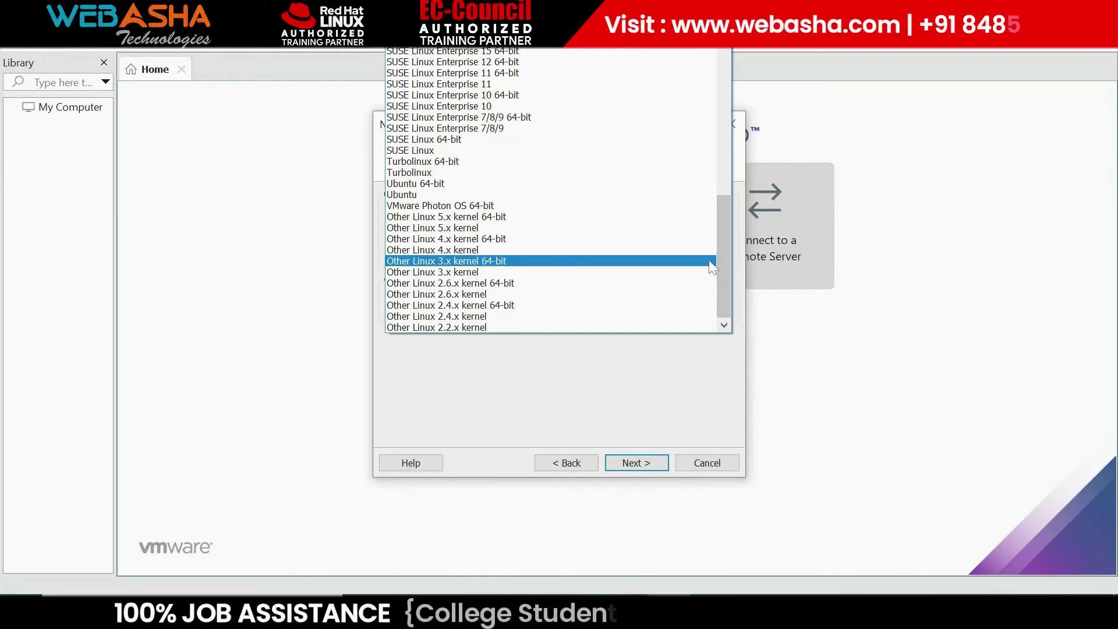
{"action": "left_click_drag", "start_coordinate": [721, 288], "coordinate": [718, 230]}
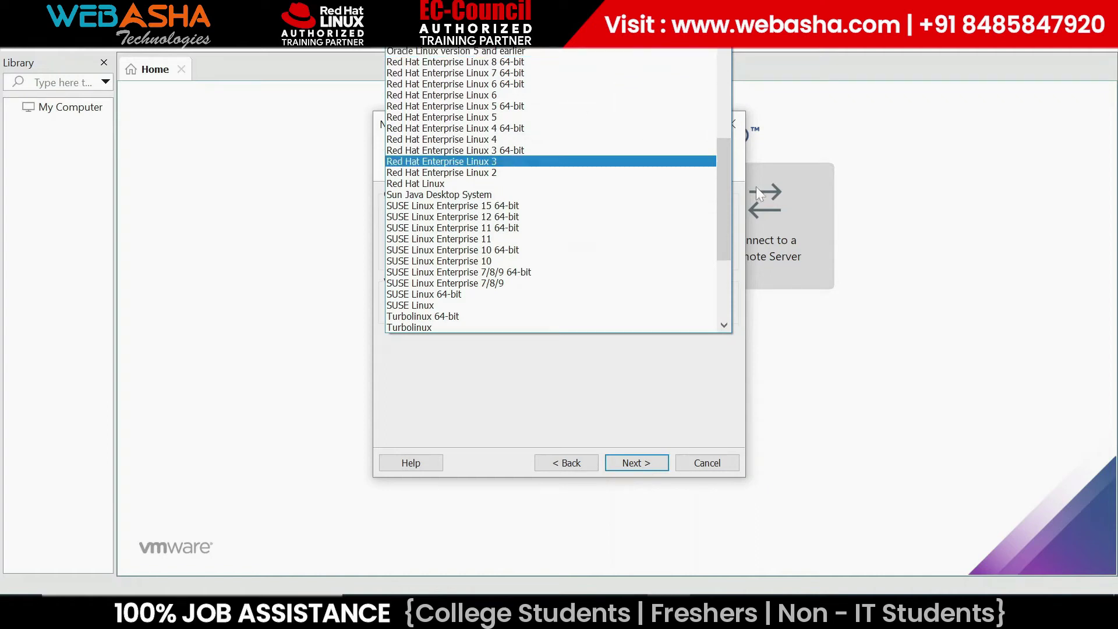
{"action": "left_click_drag", "start_coordinate": [721, 182], "coordinate": [730, 261]}
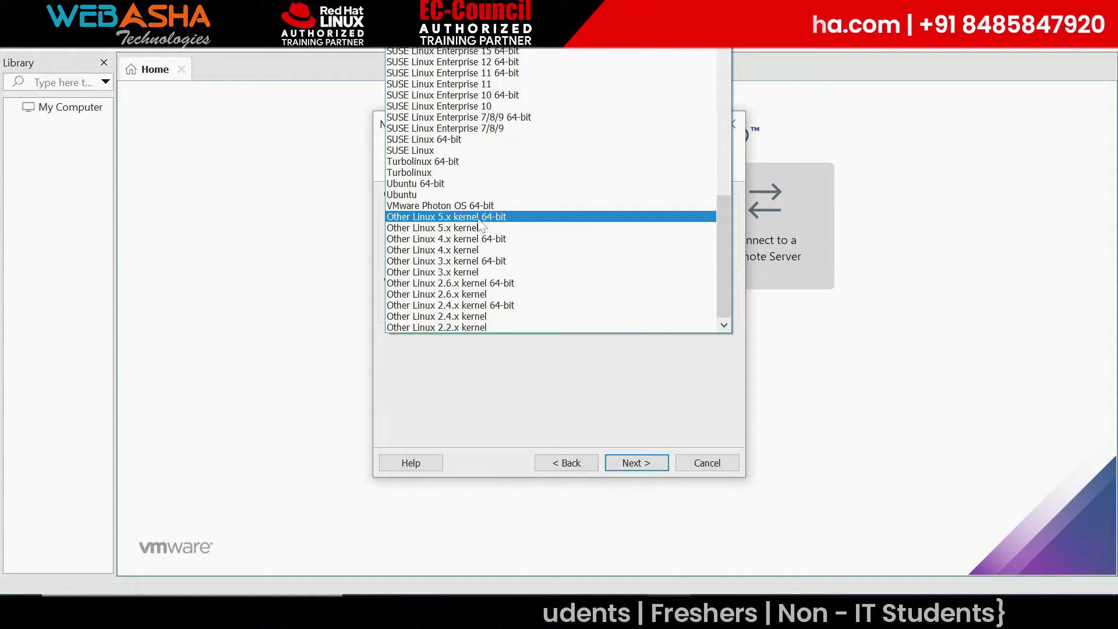
{"action": "left_click", "coordinate": [478, 219]}
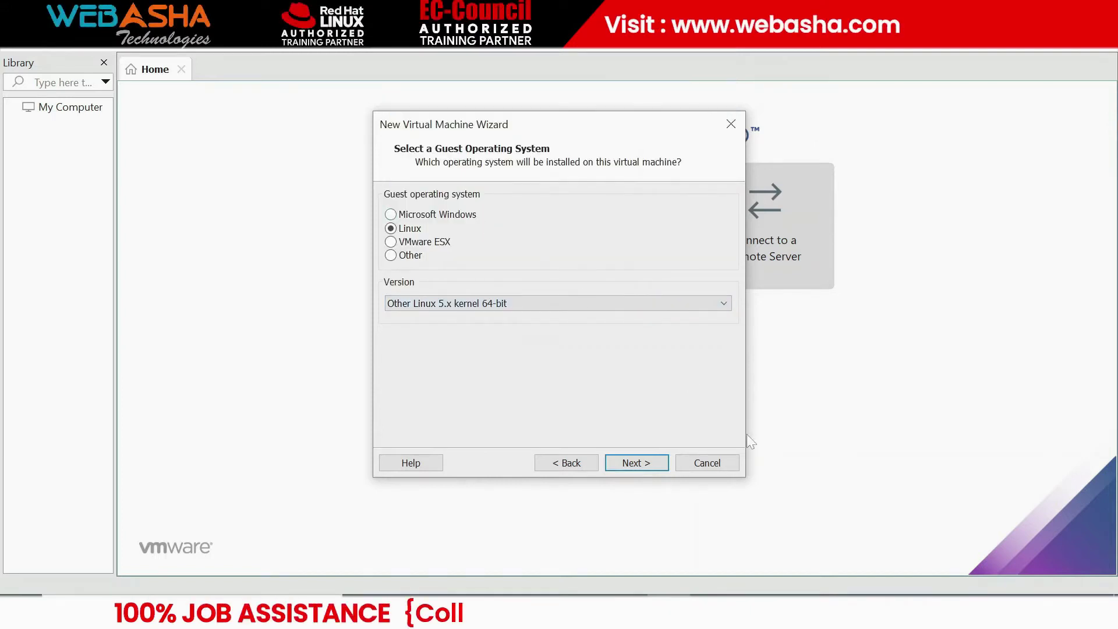
{"action": "left_click", "coordinate": [634, 461]}
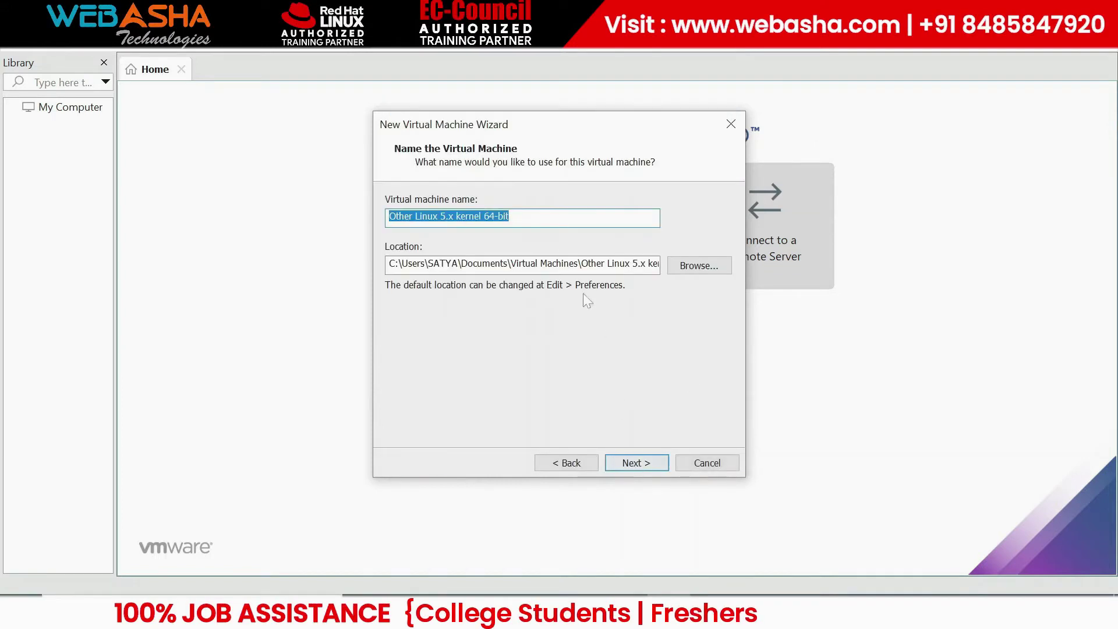
Name the virtual machine RHEL9-VM and continue to the processor configuration.
{"action": "type", "text": "RHE"}
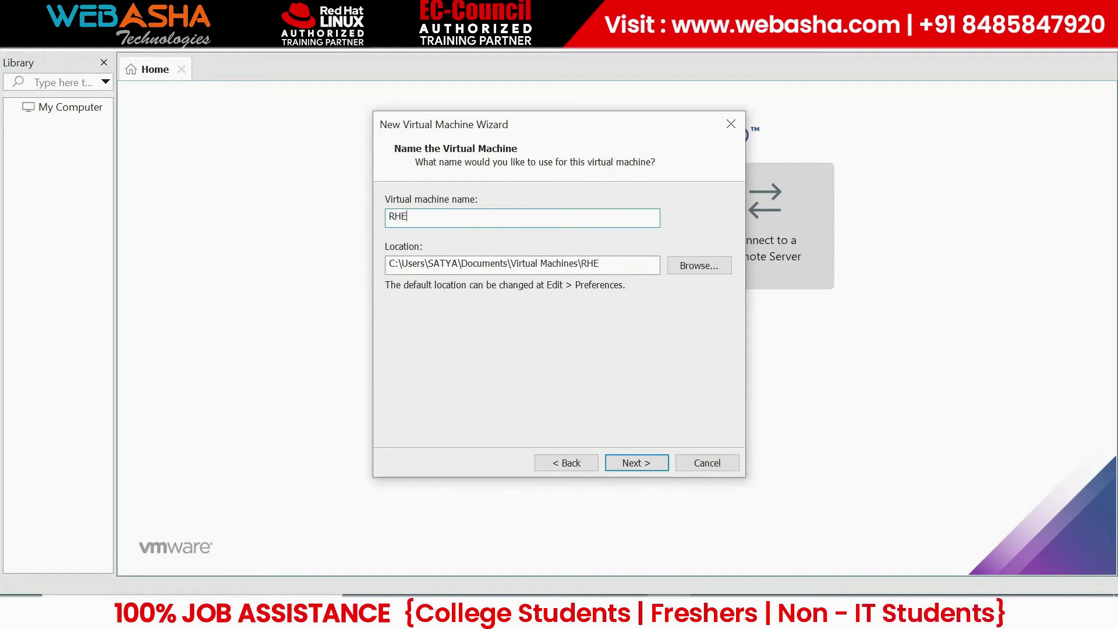
{"action": "type", "text": "L-("}
{"action": "key", "text": "BackSpace"}
{"action": "key", "text": "BackSpace"}
{"action": "type", "text": "9-VM"}
{"action": "left_click", "coordinate": [636, 463]}
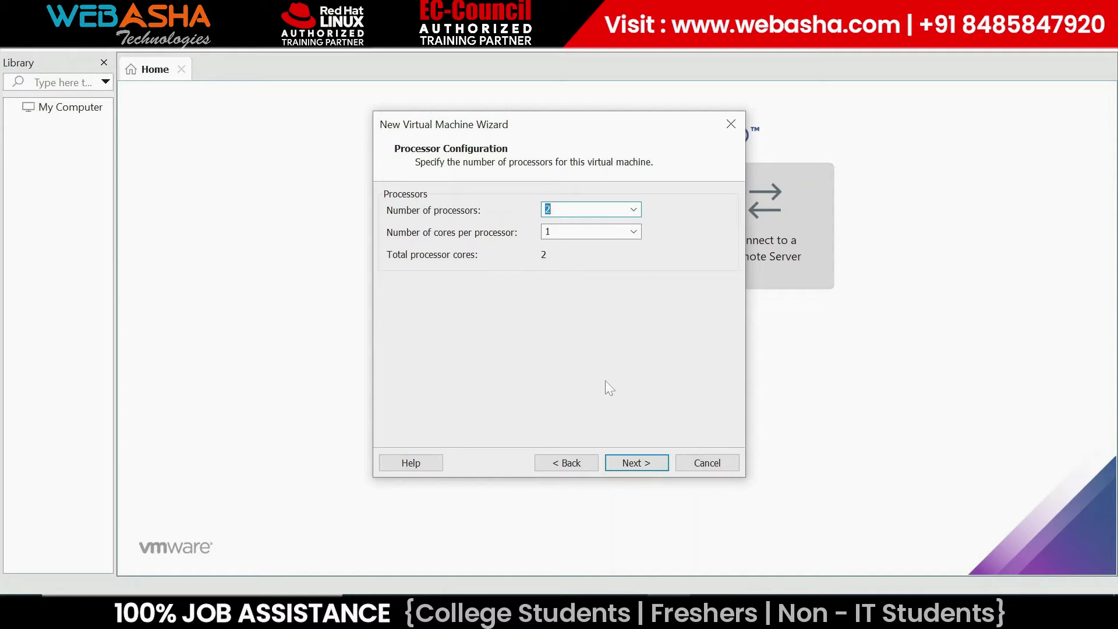
Keep two processors with one core each and set the virtual machine's memory to 8192 MB.
{"action": "left_click", "coordinate": [627, 465]}
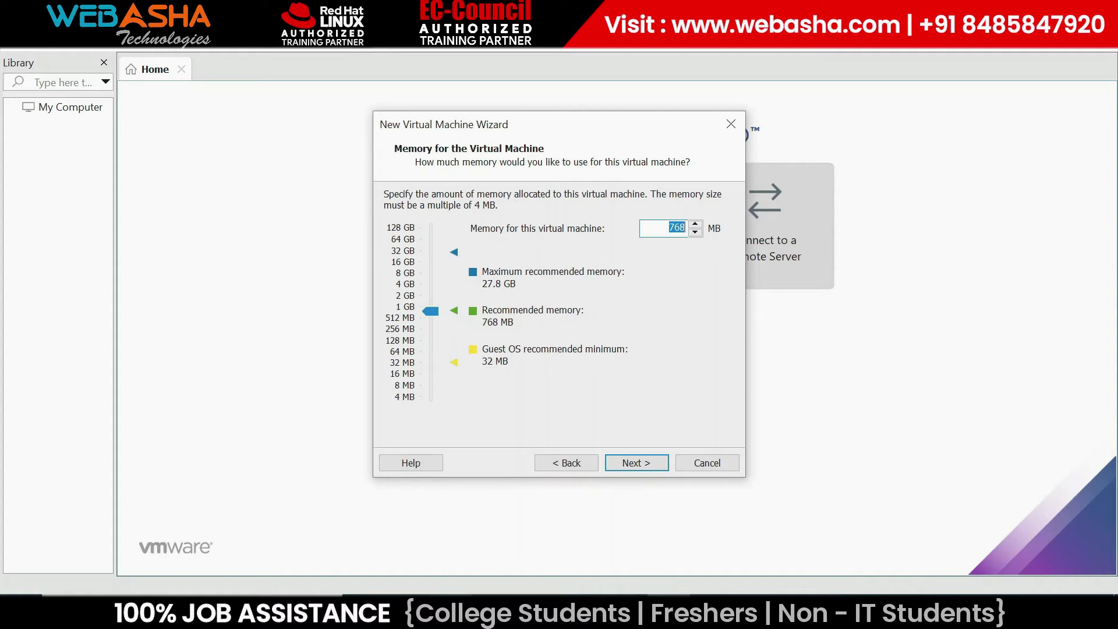
{"action": "left_click", "coordinate": [401, 277]}
Check the host computer's installed RAM in the properties of This PC, and return to the virtual machine wizard.
{"action": "left_click", "coordinate": [451, 613]}
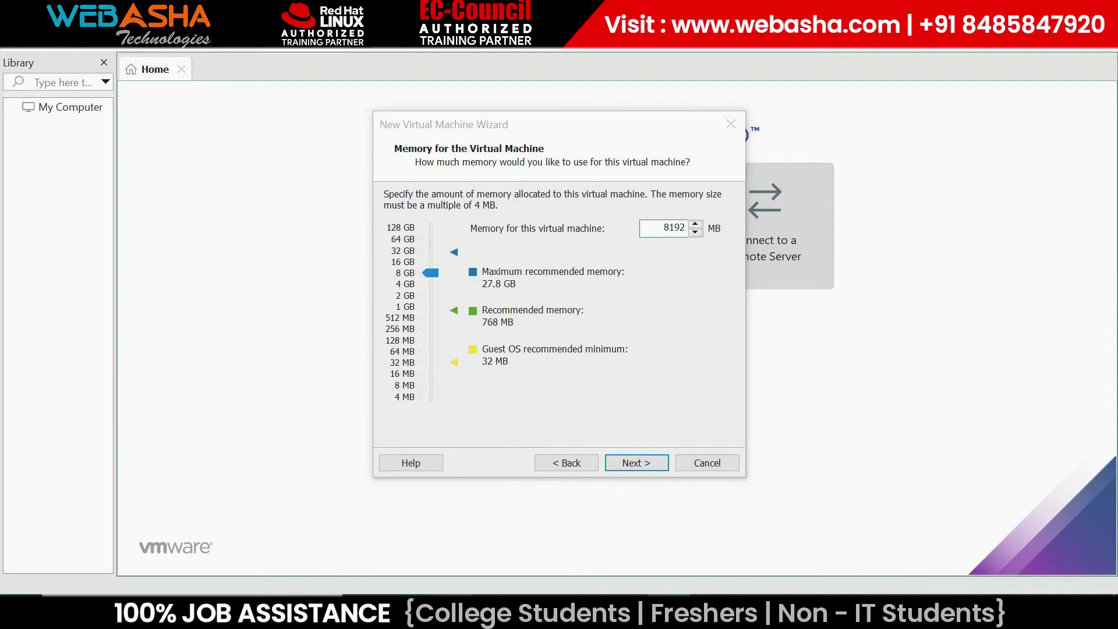
{"action": "left_click", "coordinate": [58, 304]}
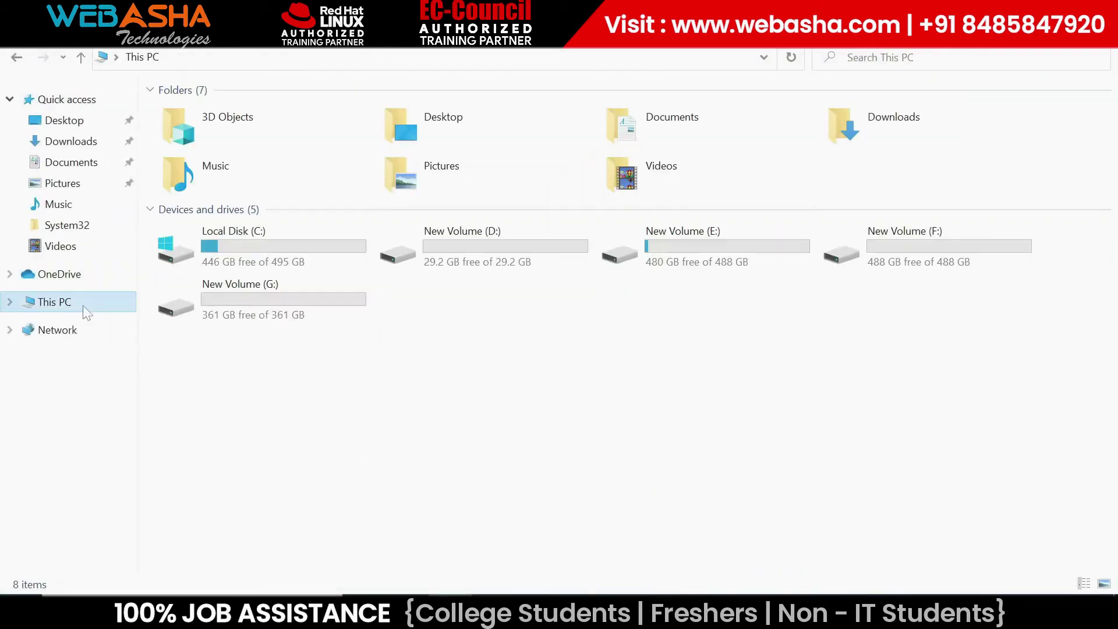
{"action": "right_click", "coordinate": [85, 304]}
{"action": "left_click", "coordinate": [131, 535]}
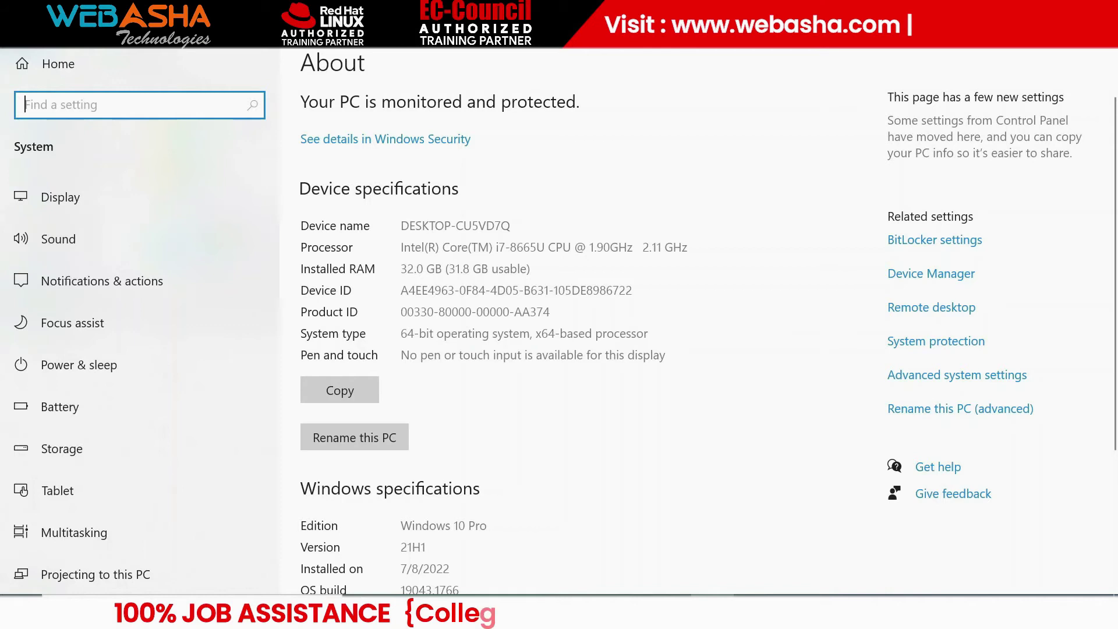
{"action": "left_click", "coordinate": [1099, 12]}
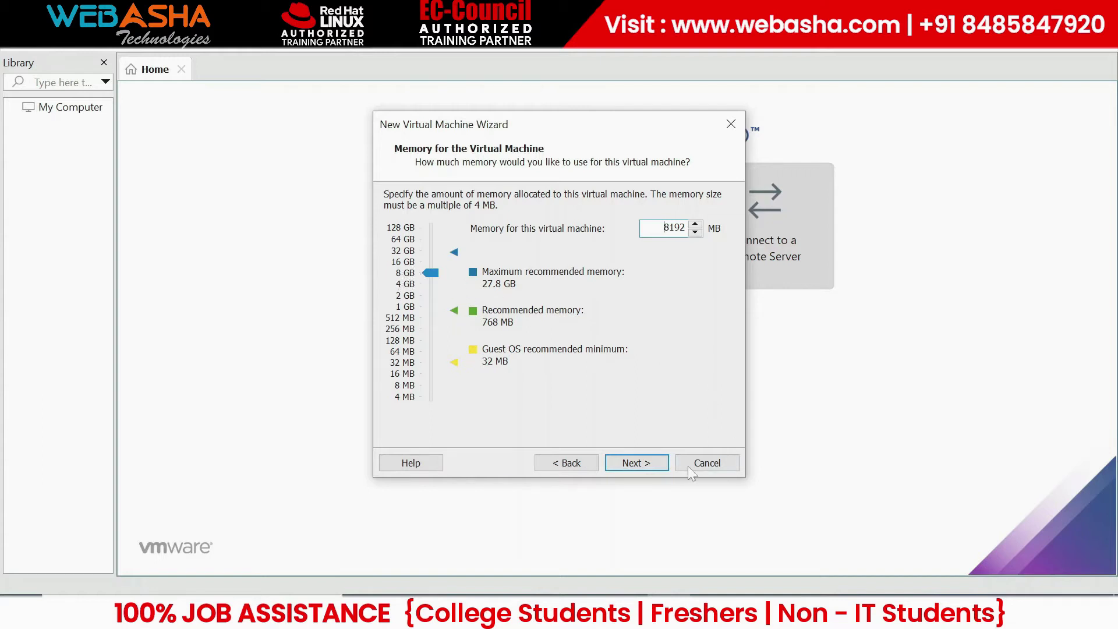
Accept the memory size and choose bridged networking for the virtual machine.
{"action": "left_click", "coordinate": [635, 462]}
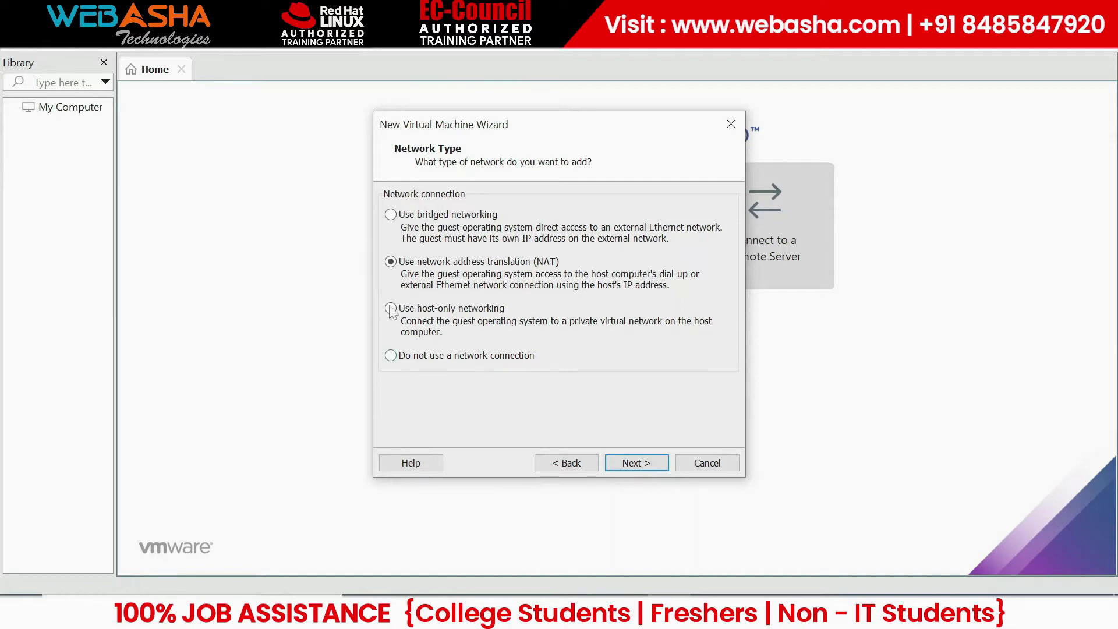
{"action": "left_click", "coordinate": [428, 219]}
{"action": "left_click", "coordinate": [634, 465]}
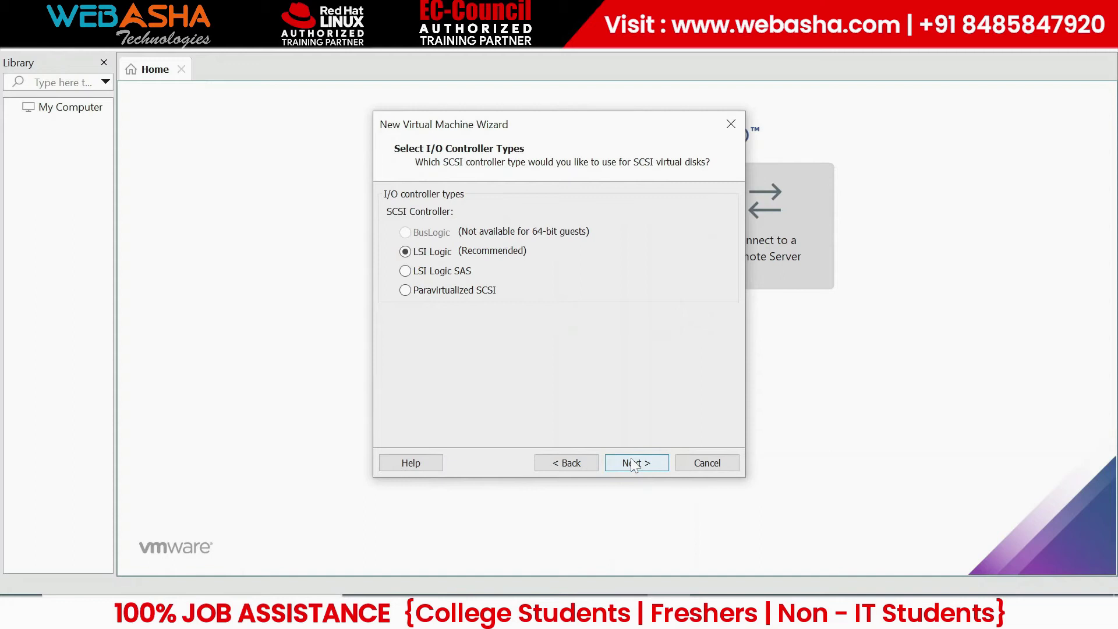
Keep the recommended LSI Logic controller and choose to create a new virtual disk of type NVMe.
{"action": "left_click", "coordinate": [634, 464]}
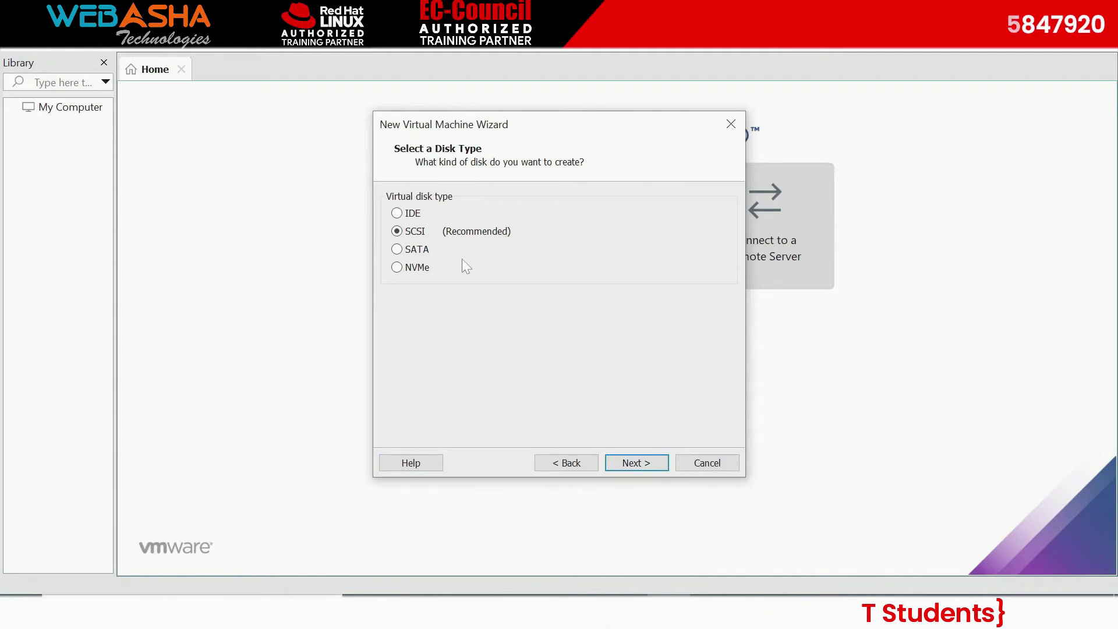
{"action": "left_click", "coordinate": [418, 271]}
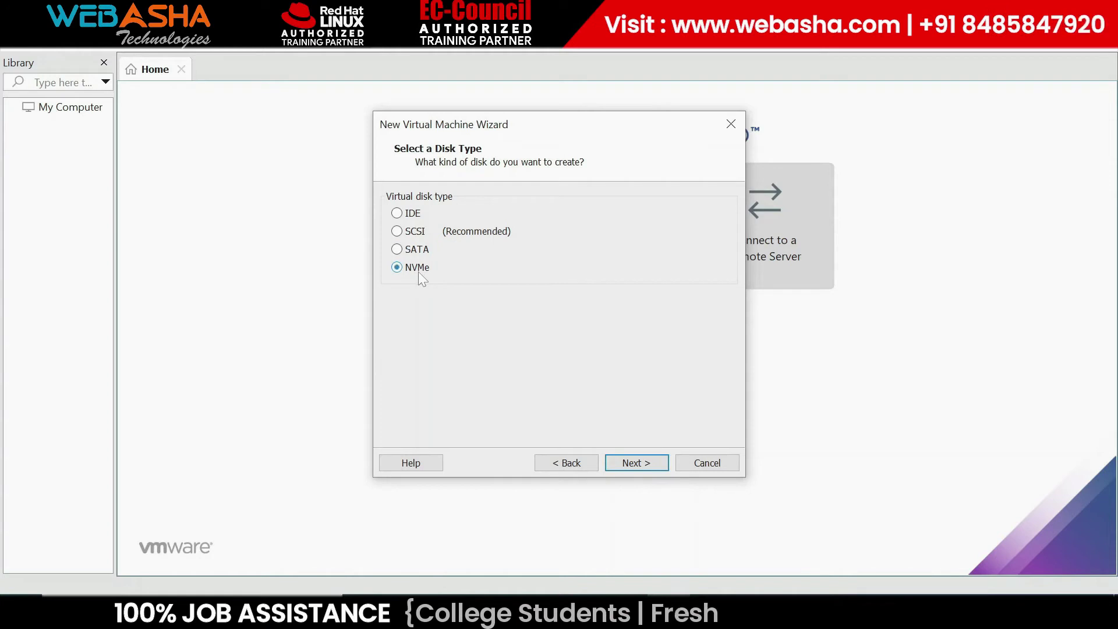
{"action": "left_click", "coordinate": [625, 466]}
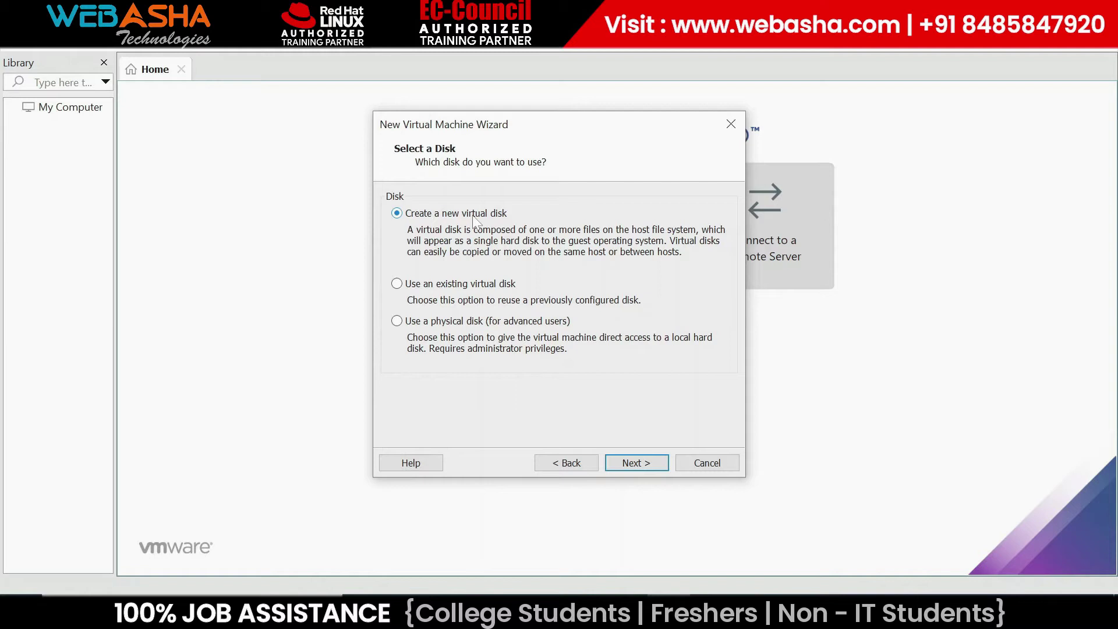
{"action": "left_click", "coordinate": [645, 469]}
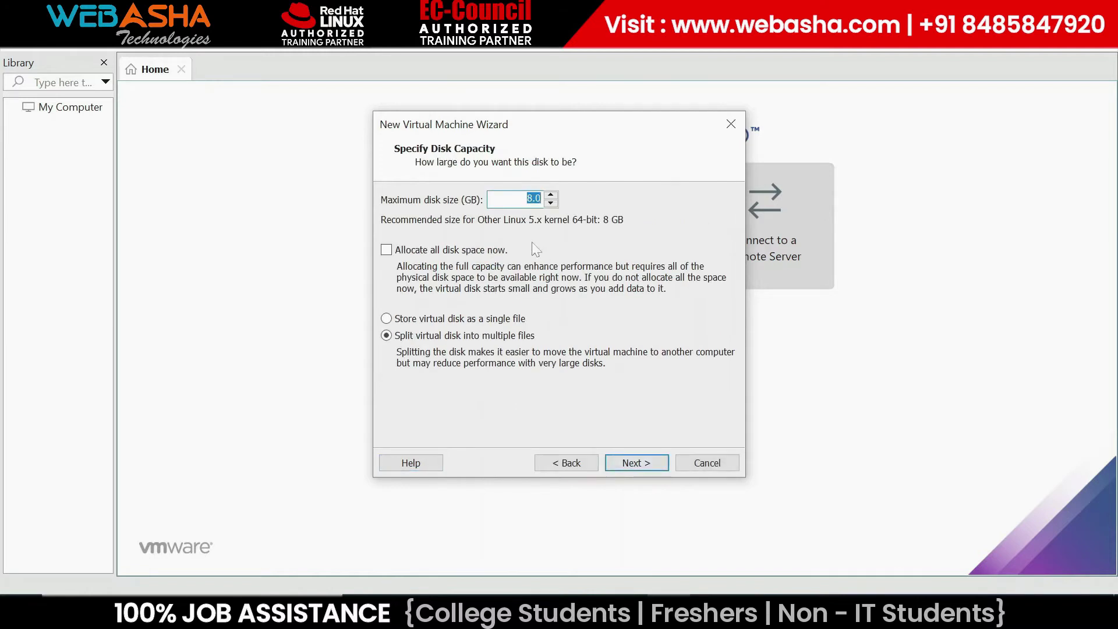
Set the maximum disk size to 30 GB split into multiple files, accept the default disk file, and finish creating the virtual machine.
{"action": "type", "text": "30"}
{"action": "left_click", "coordinate": [634, 461]}
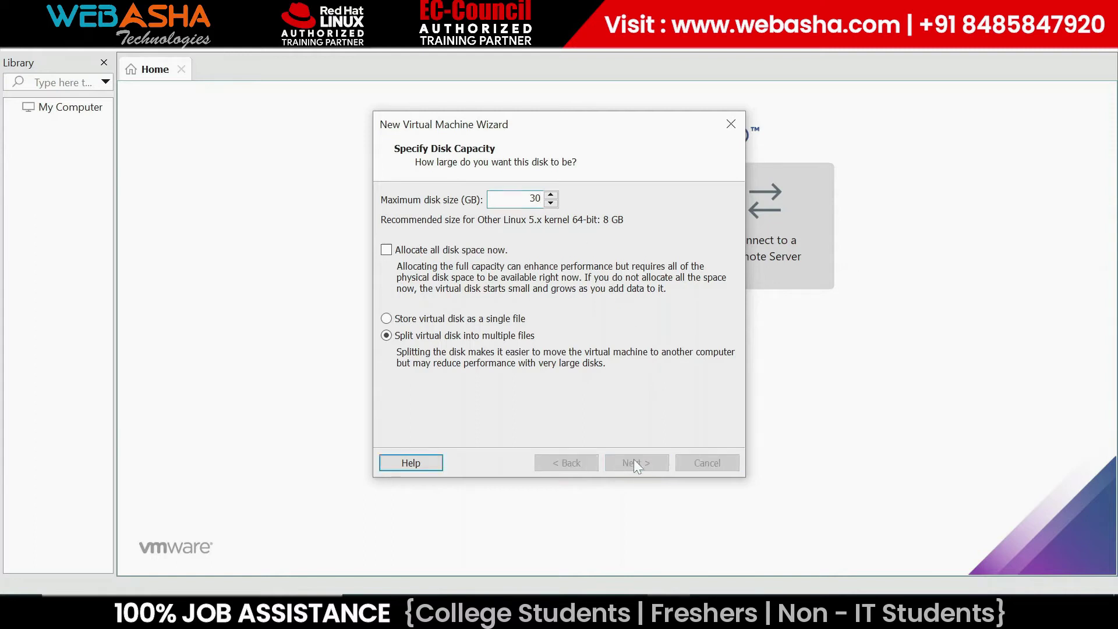
{"action": "left_click", "coordinate": [621, 463]}
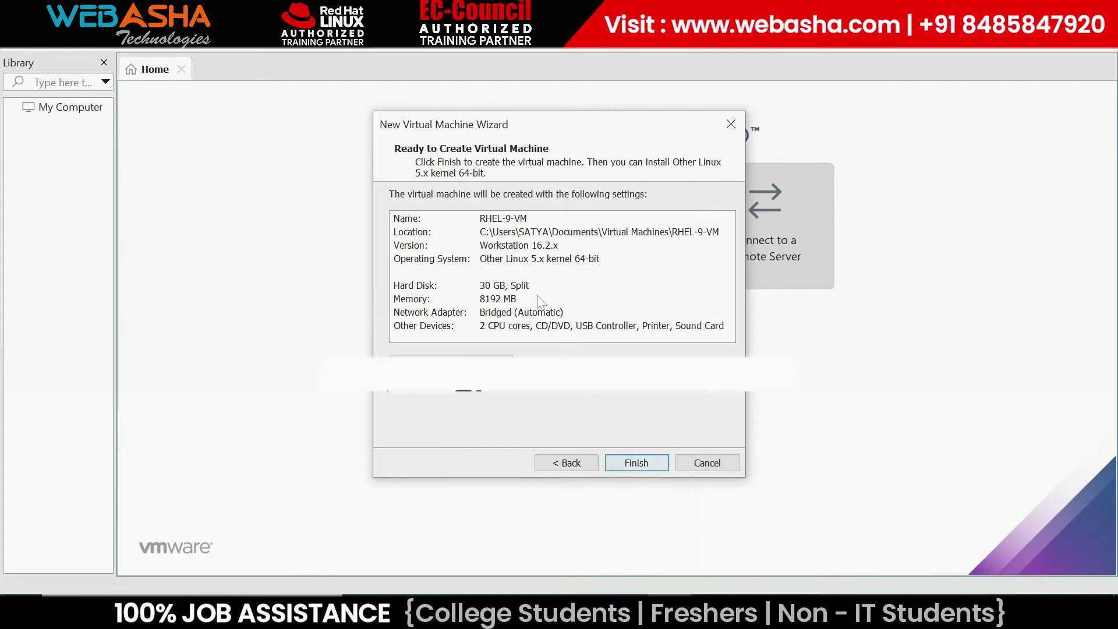
{"action": "left_click", "coordinate": [641, 463]}
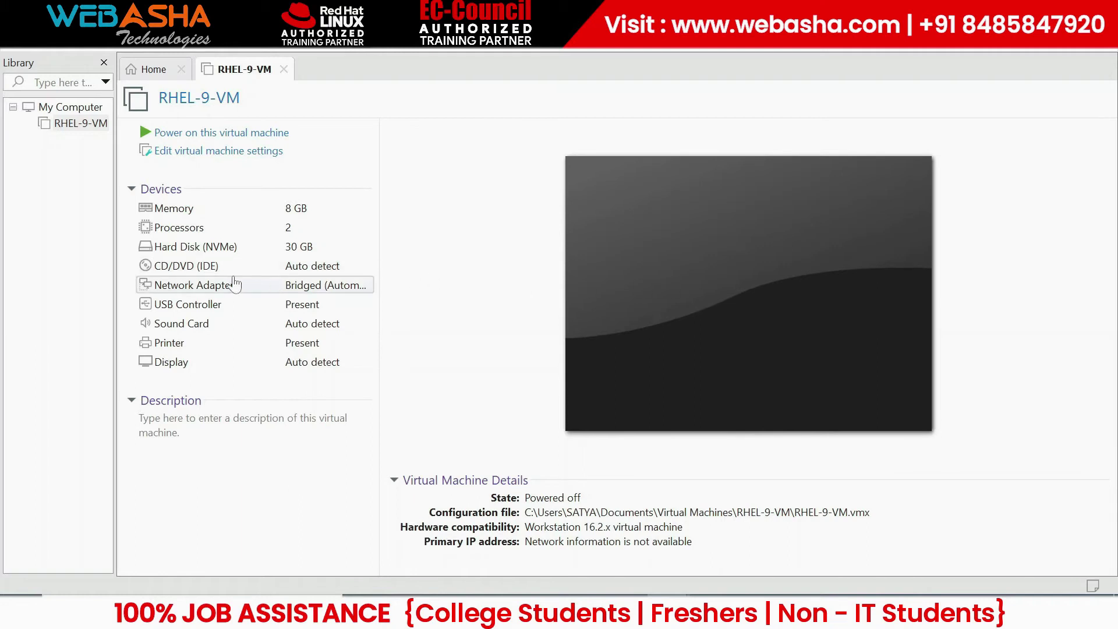
Connect the virtual machine's CD/DVD drive to the ISO image rhel-baseos-9.0-x86_64-dvd on New Volume (E:) and save the settings.
{"action": "double_click", "coordinate": [242, 274]}
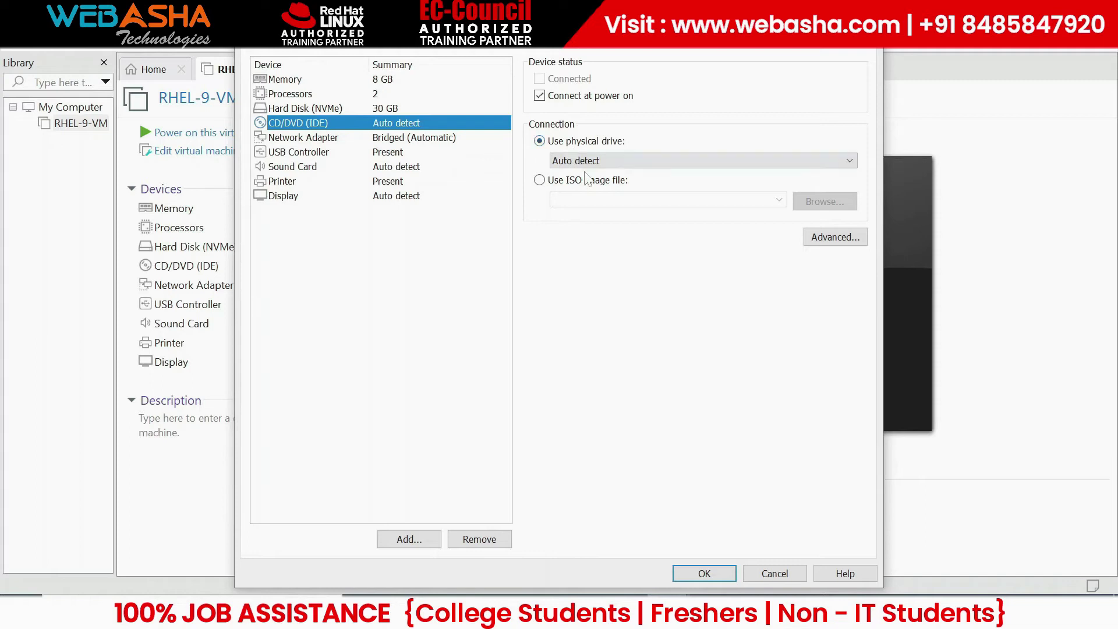
{"action": "left_click", "coordinate": [566, 182]}
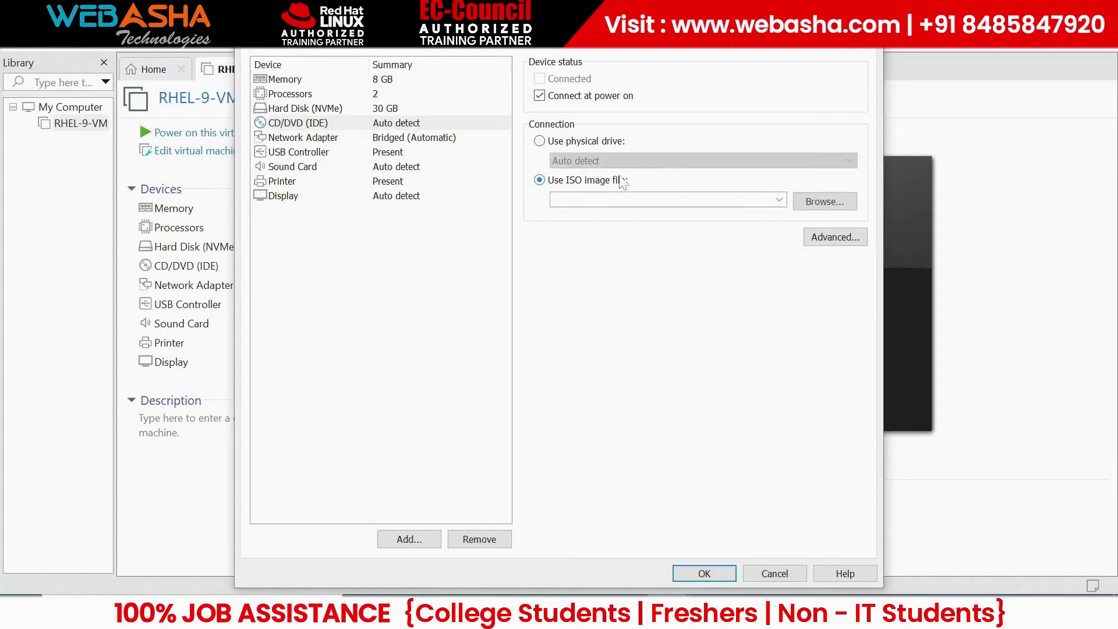
{"action": "left_click", "coordinate": [832, 209]}
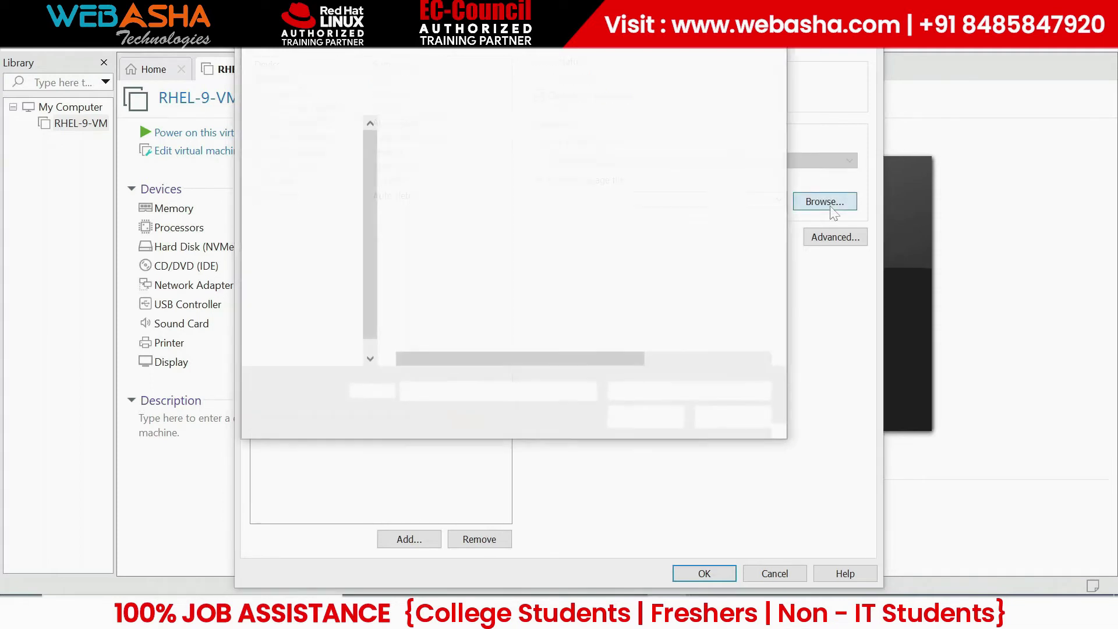
{"action": "scroll", "coordinate": [375, 308], "scroll_direction": "down", "scroll_amount": 1}
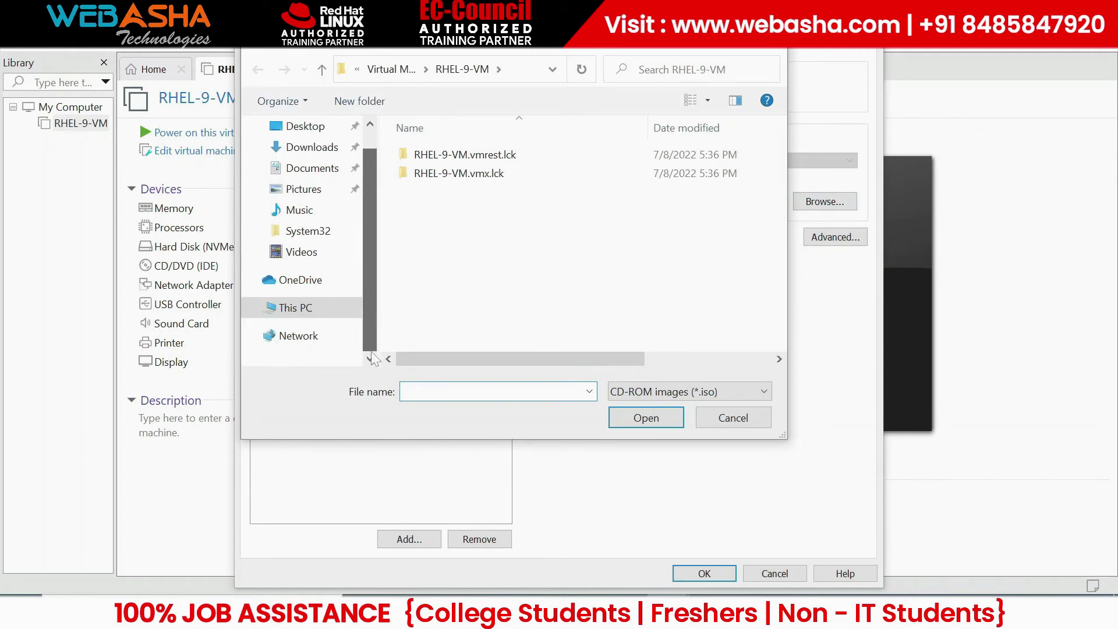
{"action": "scroll", "coordinate": [350, 339], "scroll_direction": "down", "scroll_amount": 3}
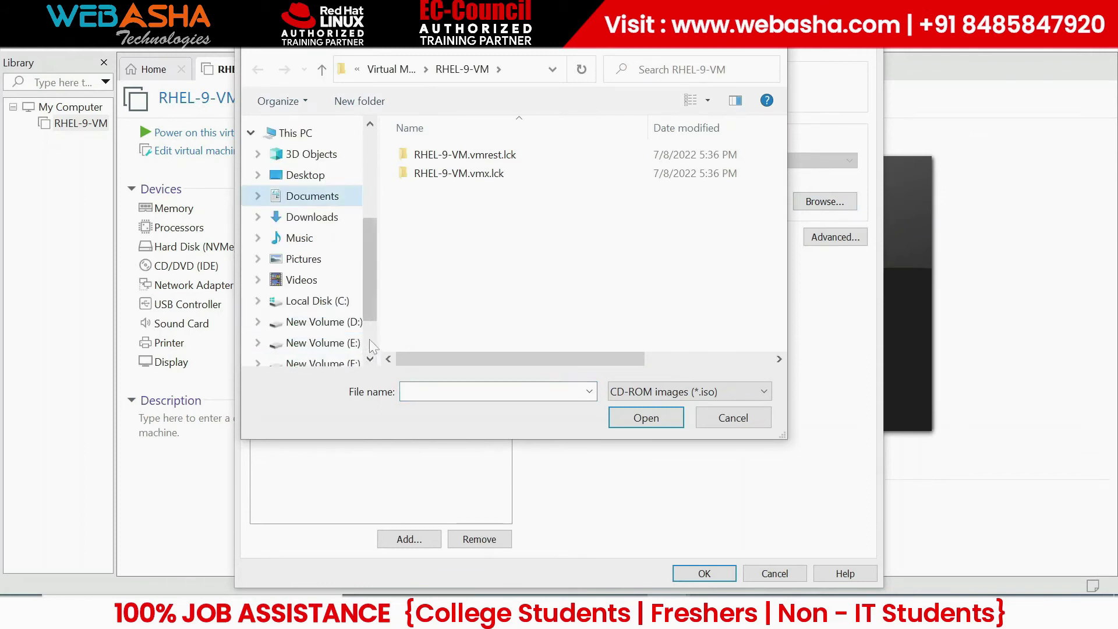
{"action": "left_click", "coordinate": [318, 321]}
{"action": "left_click", "coordinate": [329, 344]}
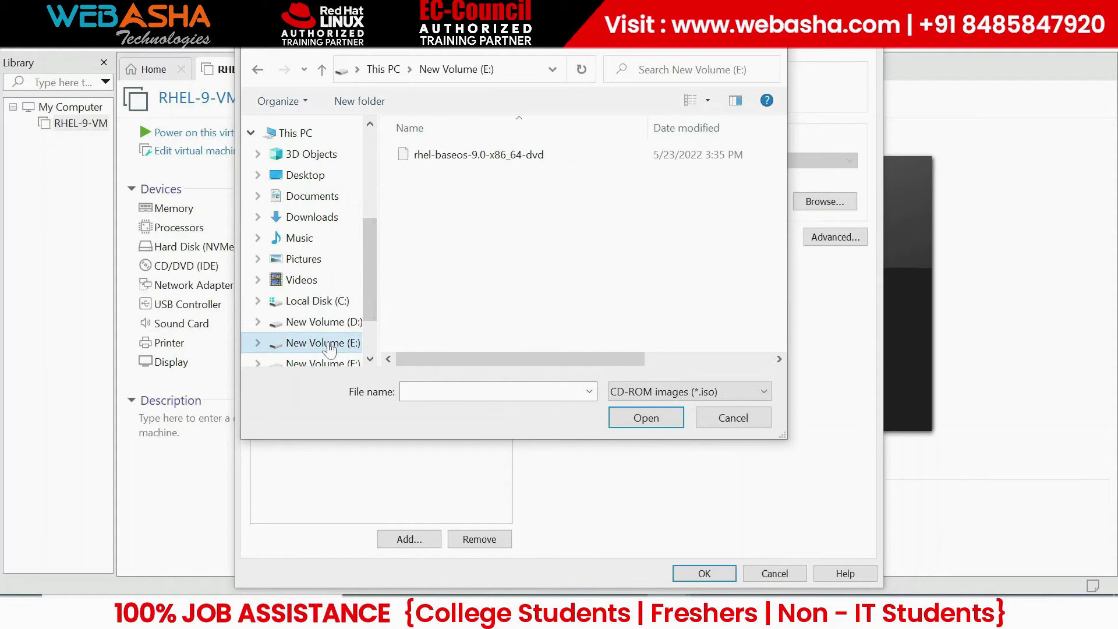
{"action": "left_click", "coordinate": [457, 157]}
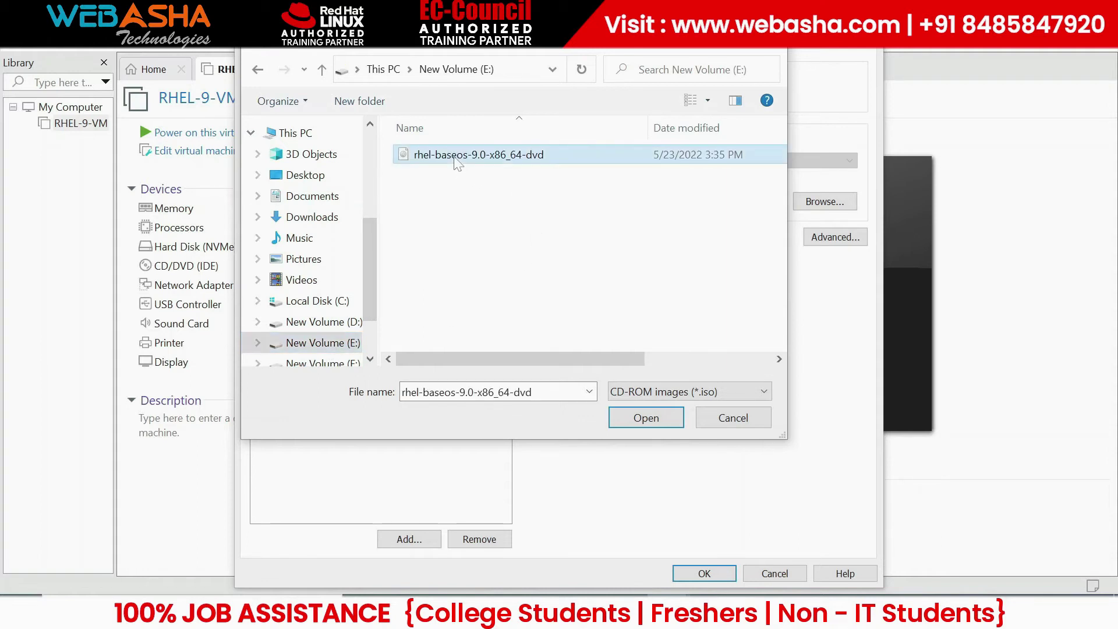
{"action": "left_click", "coordinate": [645, 418]}
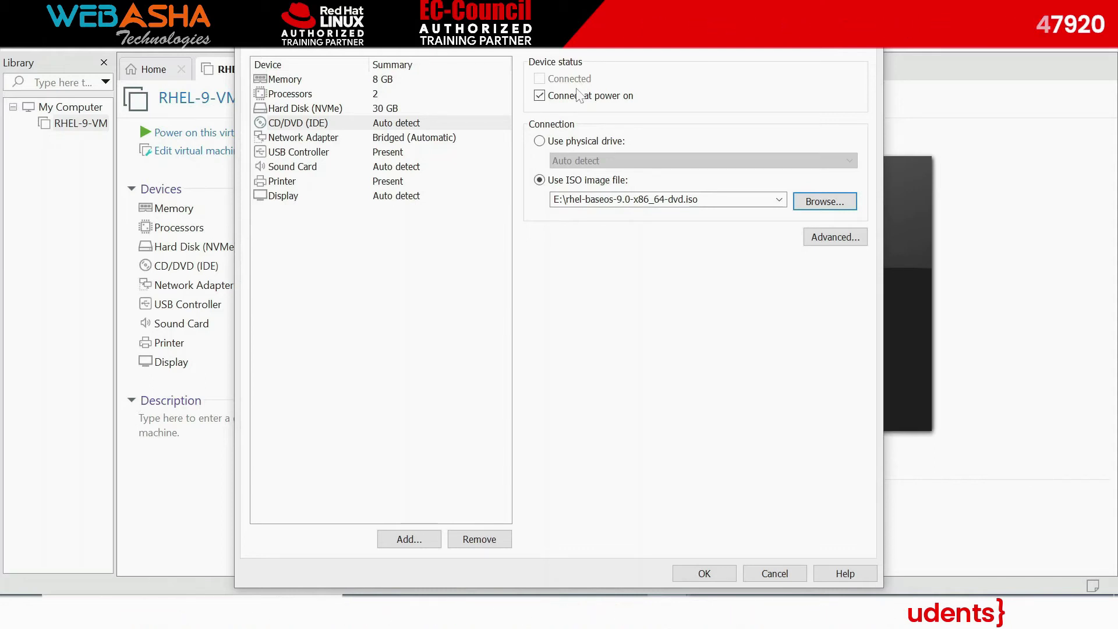
{"action": "left_click", "coordinate": [704, 573]}
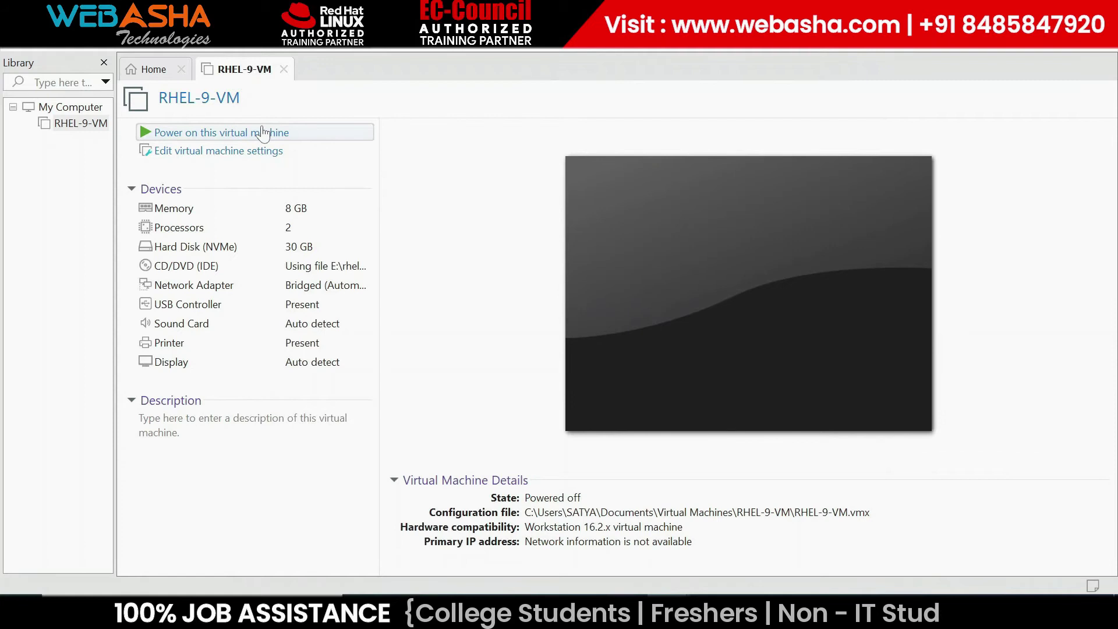
{"action": "right_click", "coordinate": [239, 73]}
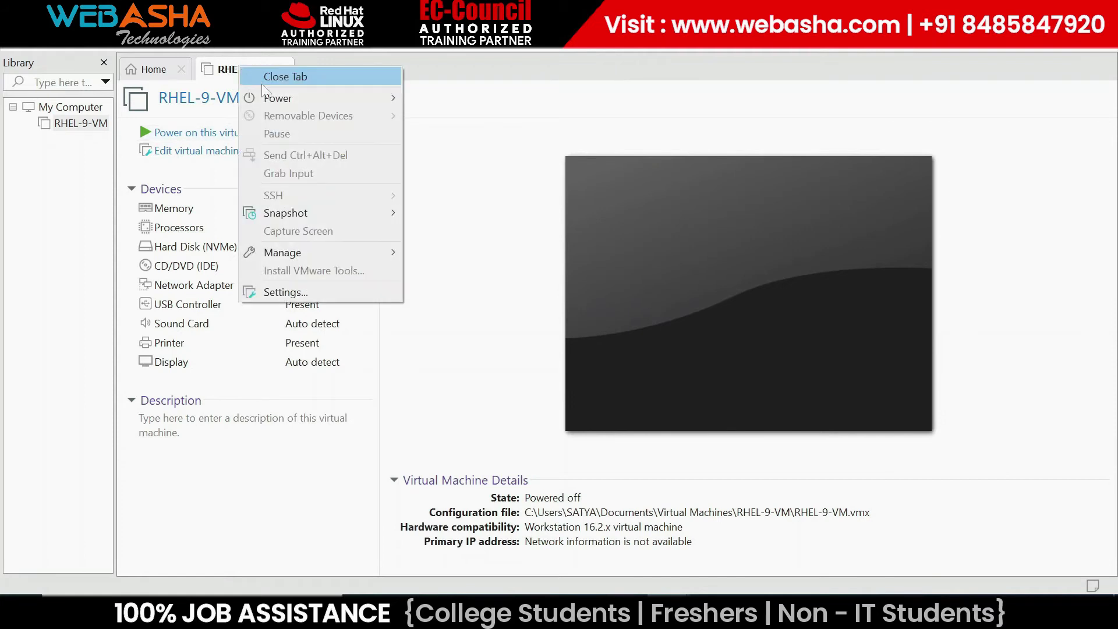
{"action": "mouse_move", "coordinate": [278, 98]}
{"action": "left_click", "coordinate": [654, 127]}
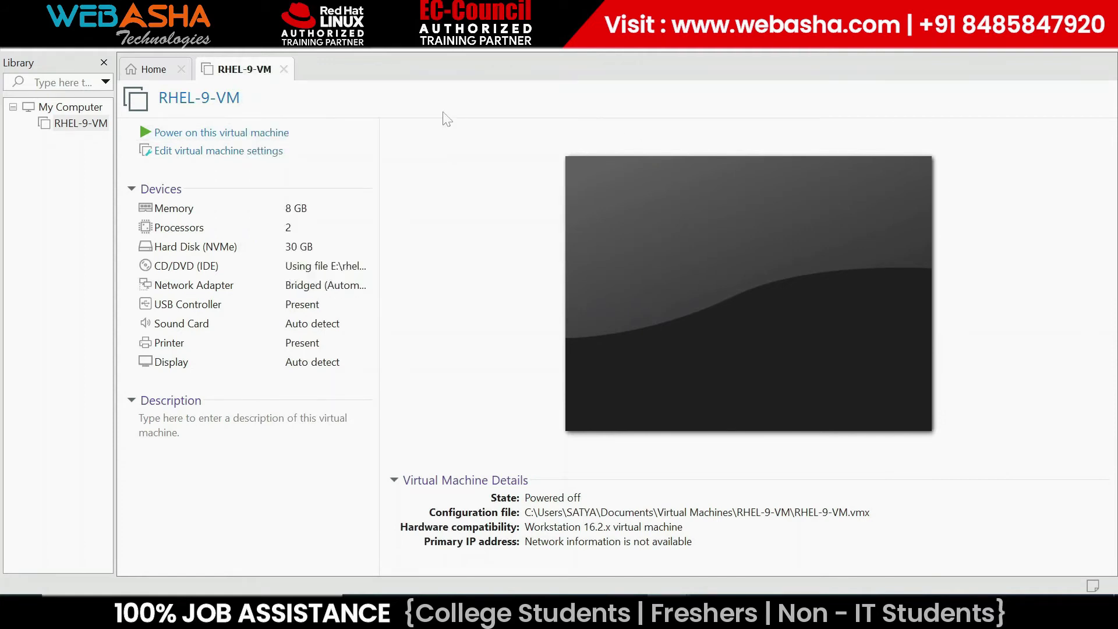
Power on RHEL-9-VM, dismiss the guest installation hint, and direct input to the virtual machine's screen.
{"action": "left_click", "coordinate": [225, 139]}
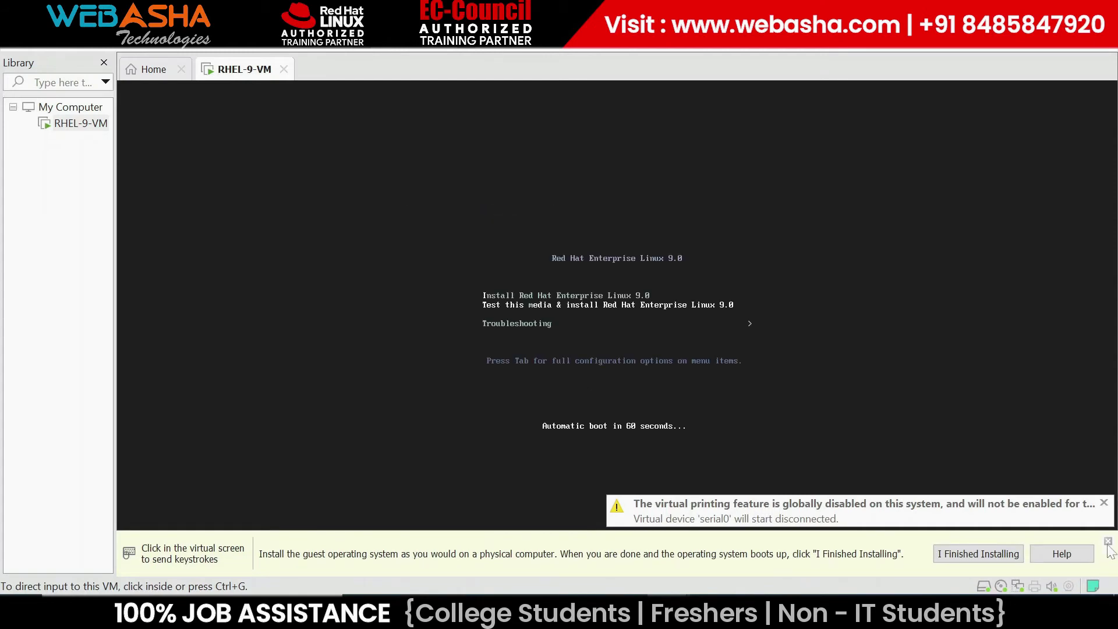
{"action": "left_click", "coordinate": [1108, 541]}
{"action": "left_click", "coordinate": [571, 333]}
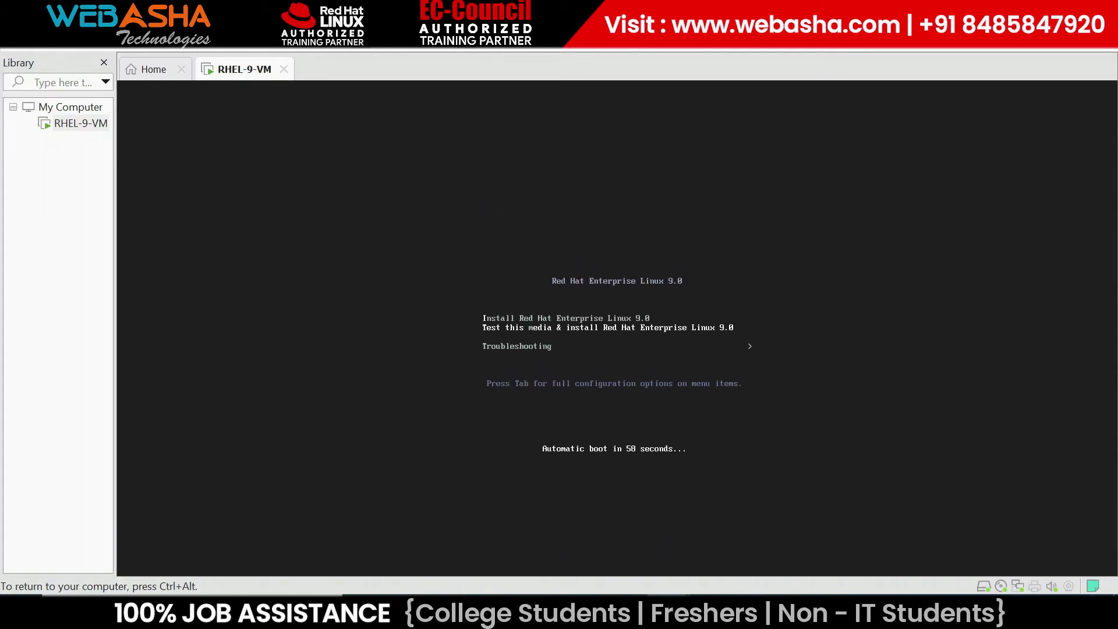
Boot the virtual machine with the Install Red Hat Enterprise Linux 9.0 option, skipping the media test.
{"action": "key", "text": "Up"}
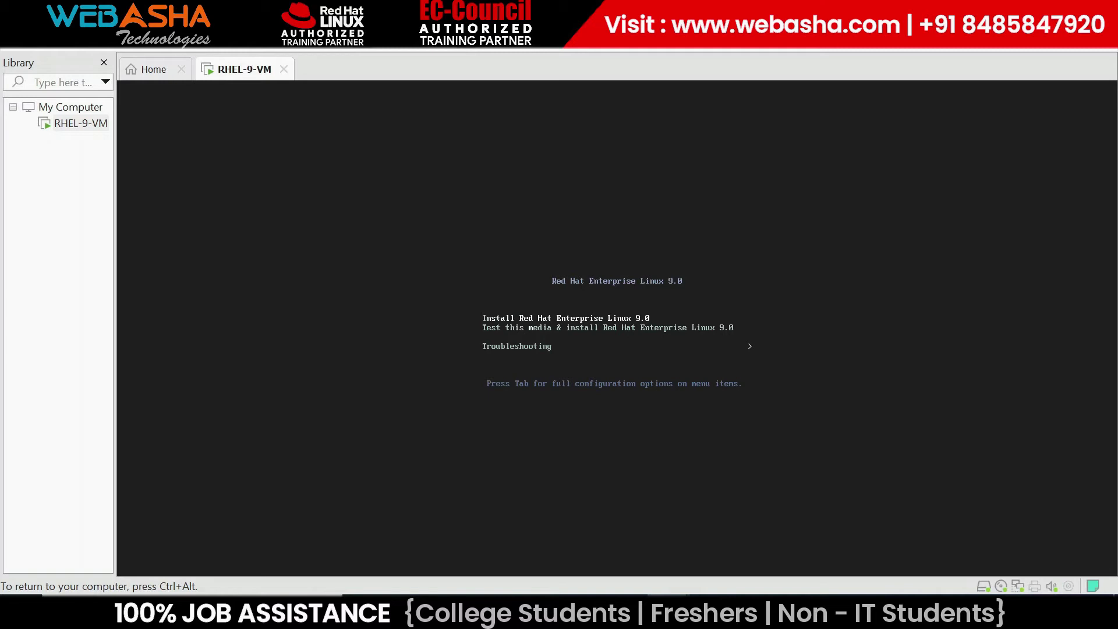
{"action": "key", "text": "Down"}
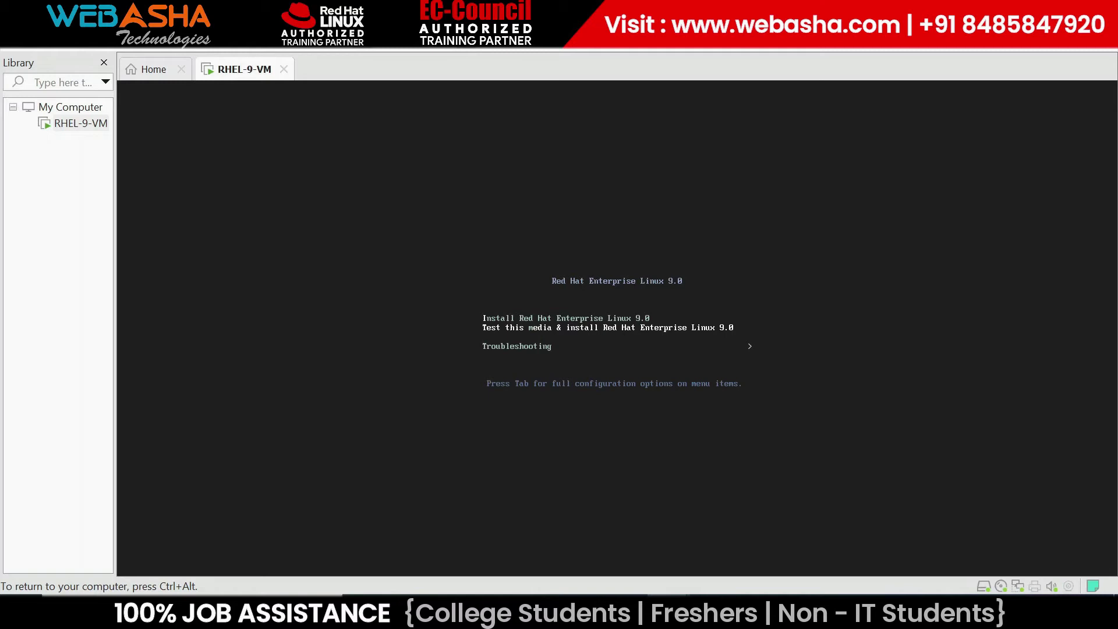
{"action": "key", "text": "Up"}
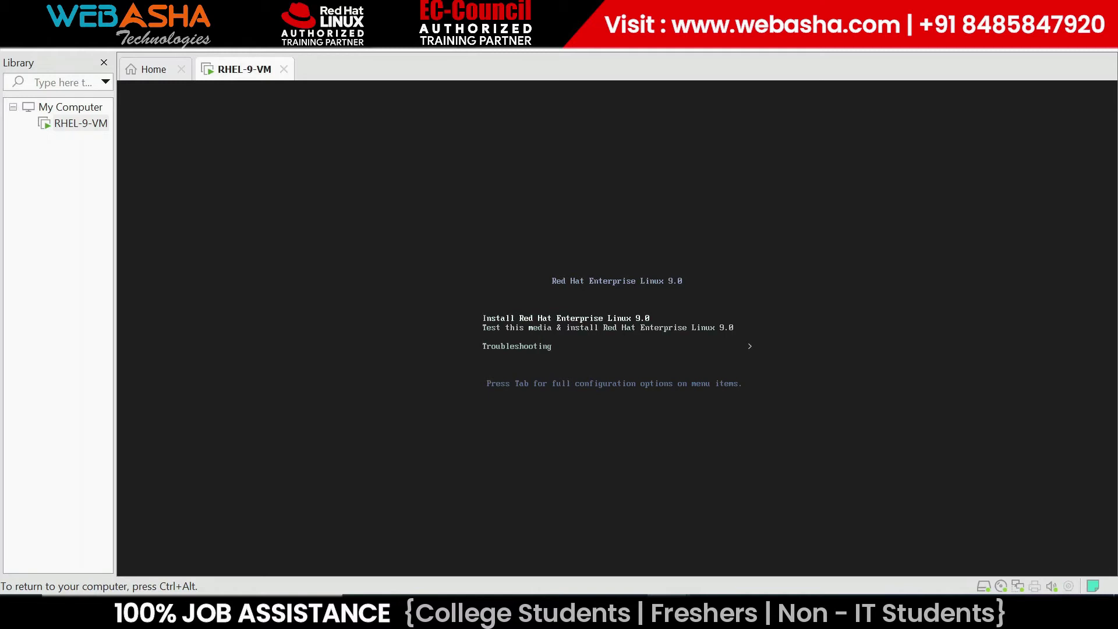
{"action": "key", "text": "Return"}
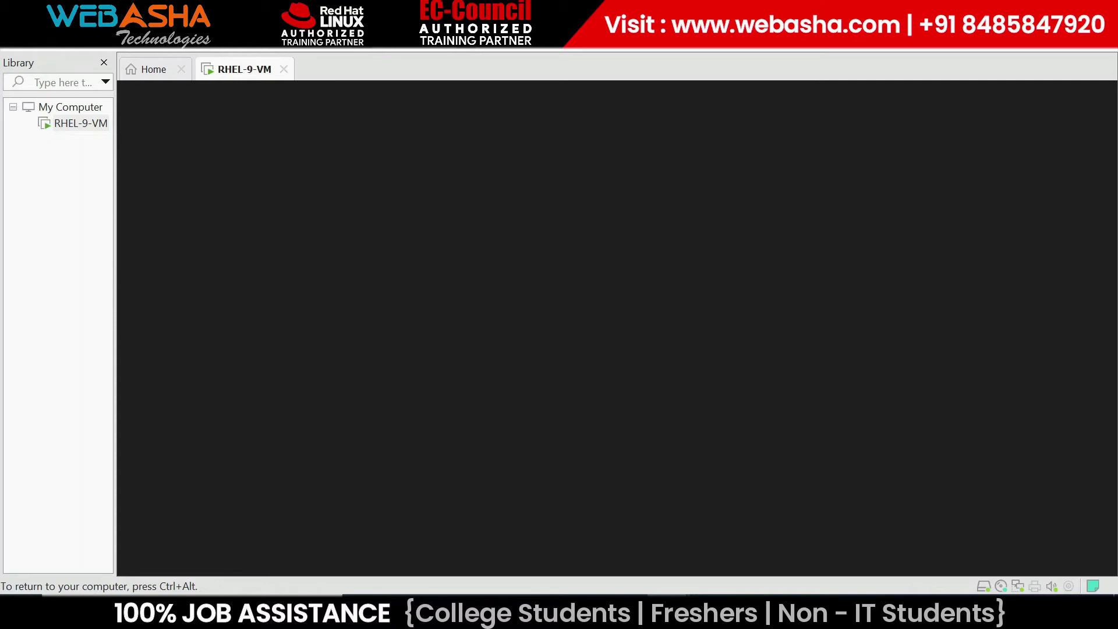